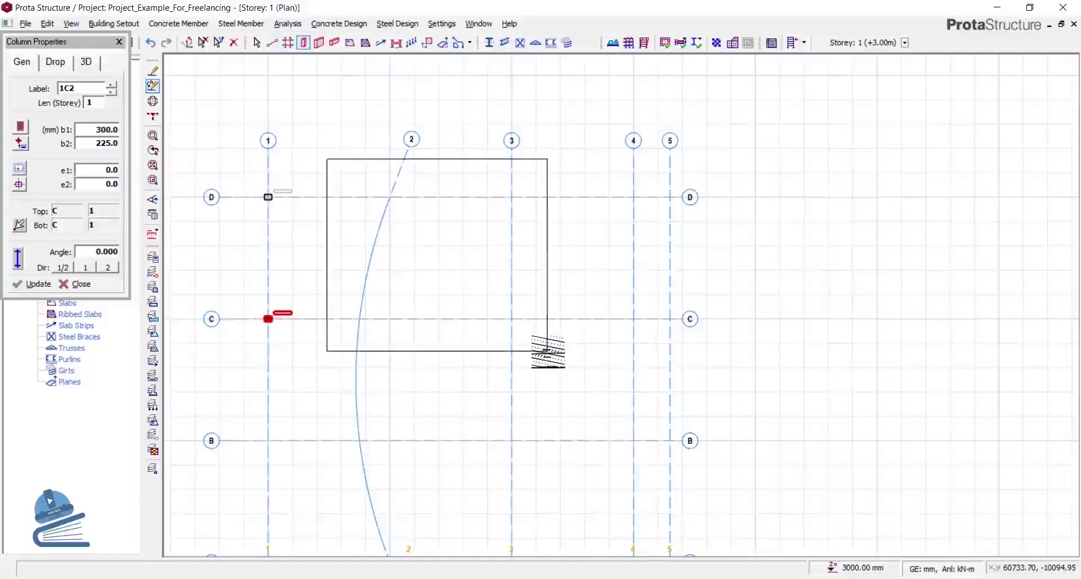
- Insert 300 x 225 mm columns by window at the intersections of axes 2 and 3 with axes C and D
{"action": "left_click", "coordinate": [549, 350]}
{"action": "scroll", "coordinate": [483, 230], "scroll_direction": "up", "scroll_amount": 5}
{"action": "scroll", "coordinate": [344, 209], "scroll_direction": "down", "scroll_amount": 5}
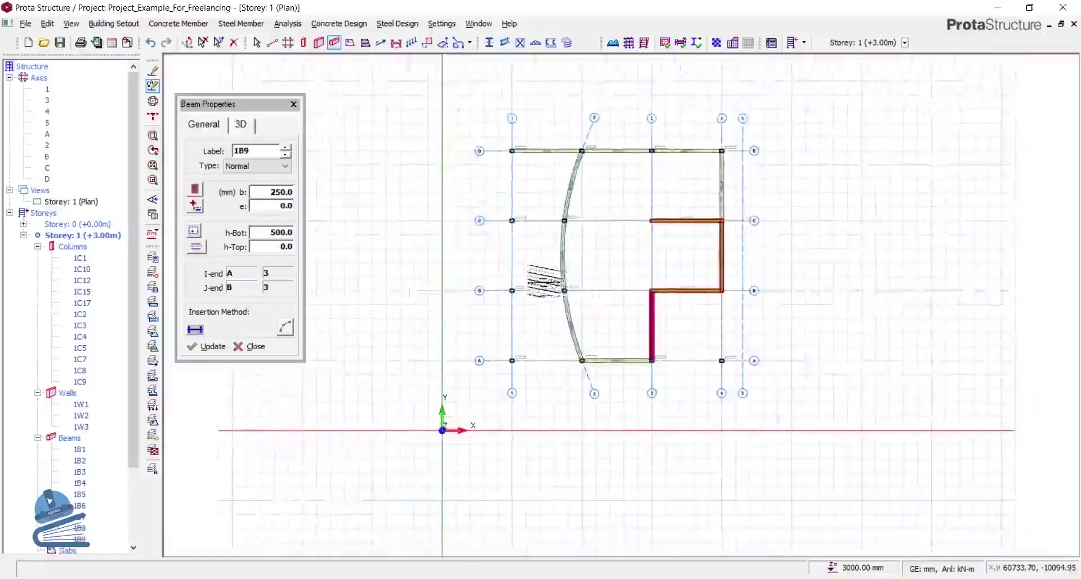
- Insert 250 x 500 mm beams by window between axes 1 and 2, in bay B–C and around bay A–B
{"action": "scroll", "coordinate": [554, 297], "scroll_direction": "up", "scroll_amount": 3}
{"action": "left_click", "coordinate": [445, 115]}
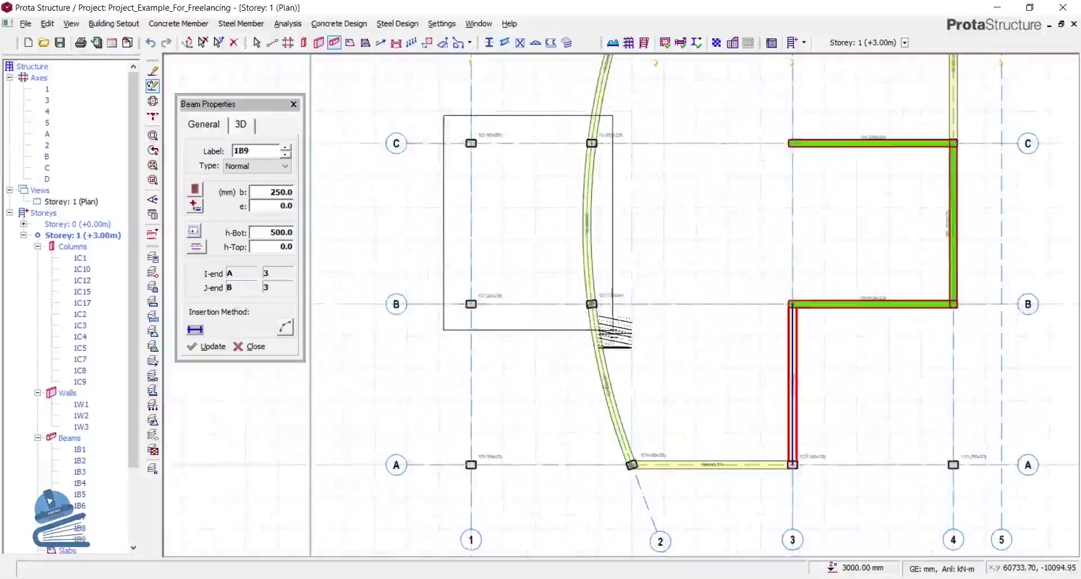
{"action": "left_click", "coordinate": [618, 333]}
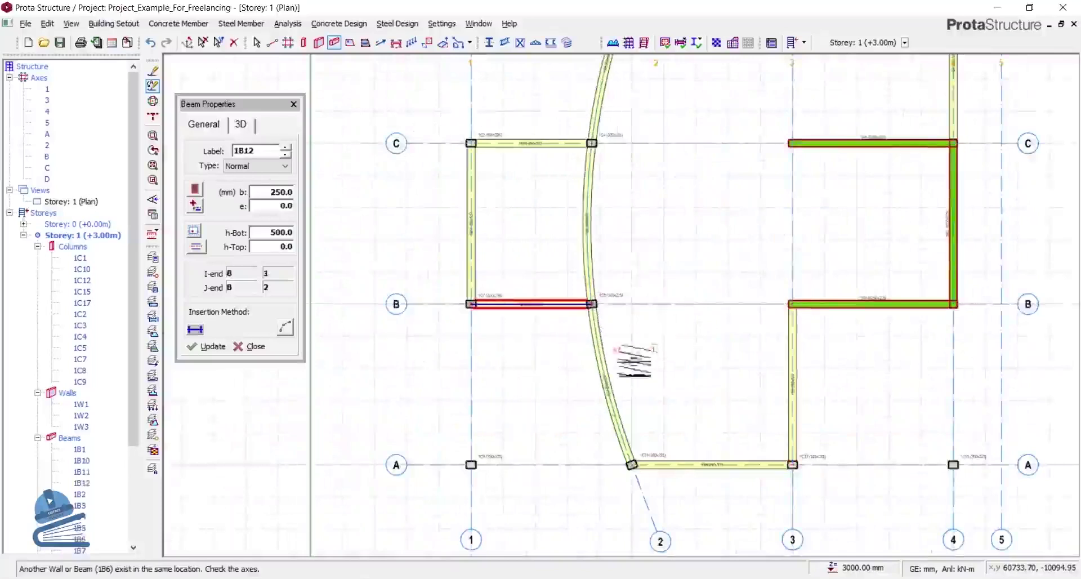
{"action": "middle_click_drag", "start_coordinate": [548, 374], "coordinate": [536, 352]}
{"action": "left_click", "coordinate": [425, 246]}
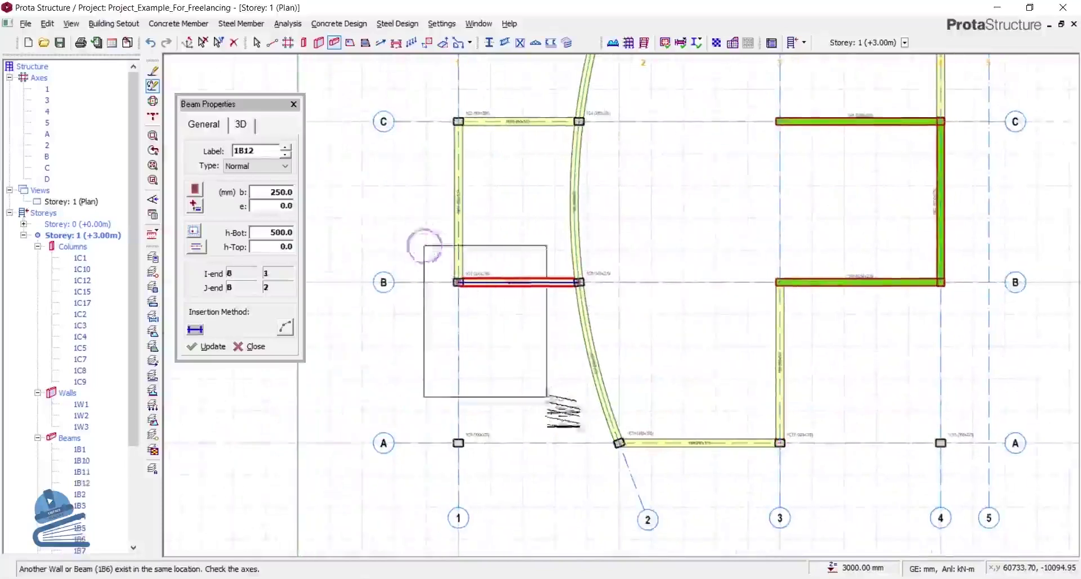
{"action": "left_click", "coordinate": [408, 264]}
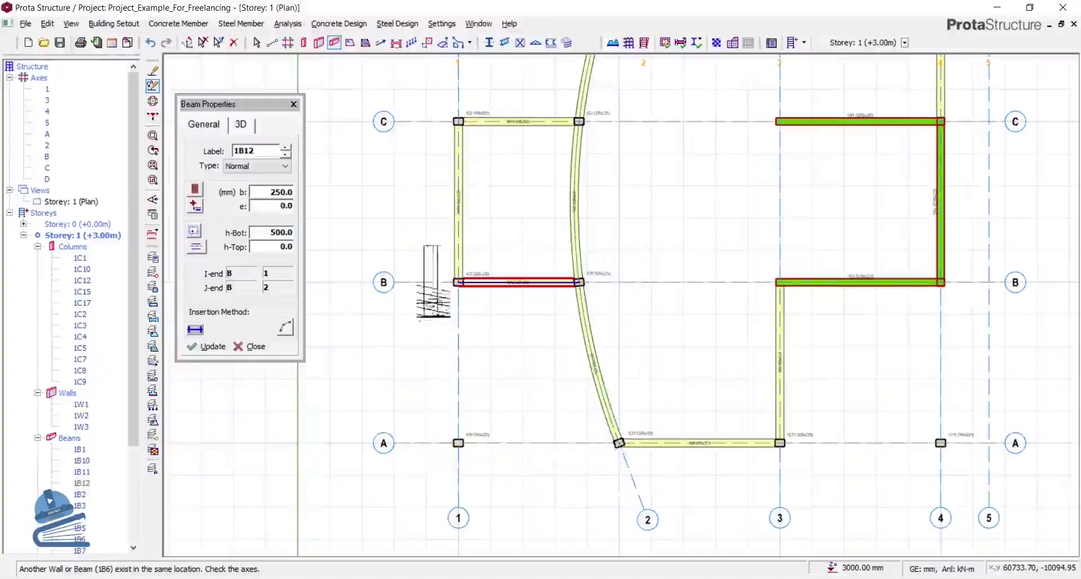
{"action": "left_click", "coordinate": [638, 472]}
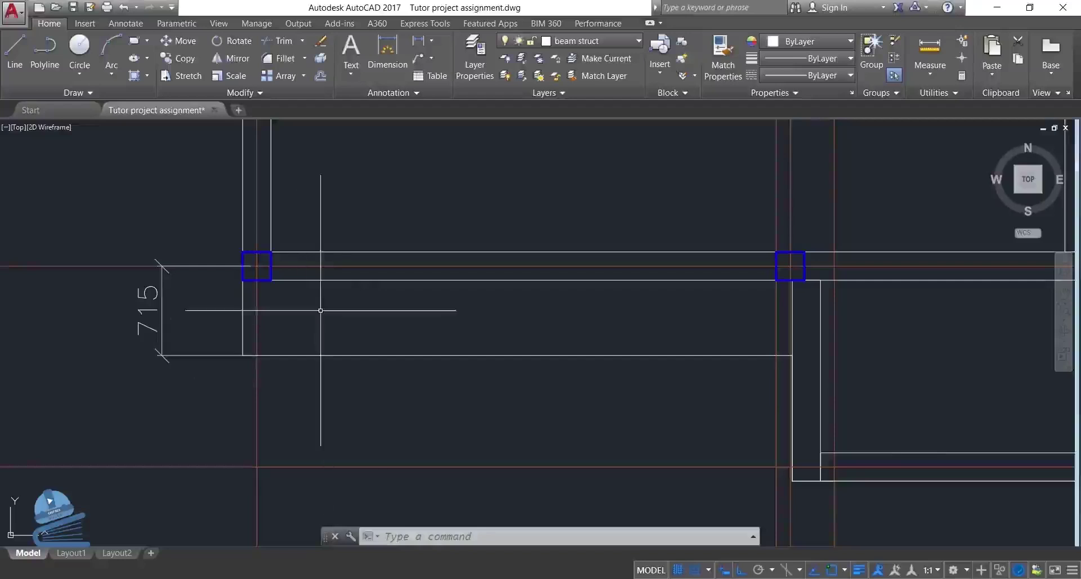
- In the AutoCAD drawing, try a linear dimension across the strip projecting below the beam between the two columns
{"action": "middle_click_drag", "start_coordinate": [320, 310], "coordinate": [324, 399]}
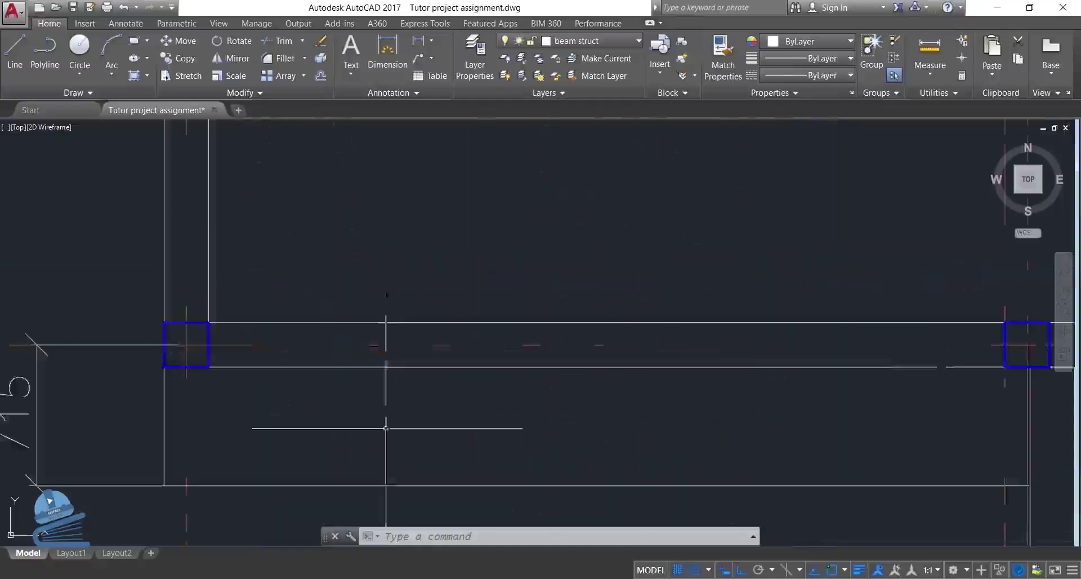
{"action": "scroll", "coordinate": [528, 290], "scroll_direction": "up", "scroll_amount": 2}
{"action": "left_click", "coordinate": [584, 441]}
{"action": "left_click", "coordinate": [529, 292]}
{"action": "middle_click_drag", "start_coordinate": [529, 293], "coordinate": [468, 291]}
{"action": "type", "text": "dli"}
{"action": "key", "text": "Return"}
{"action": "left_click", "coordinate": [241, 181]}
{"action": "left_click", "coordinate": [218, 344]}
{"action": "scroll", "coordinate": [219, 344], "scroll_direction": "down", "scroll_amount": 3}
{"action": "key", "text": "Escape"}
{"action": "scroll", "coordinate": [280, 374], "scroll_direction": "up", "scroll_amount": 3}
{"action": "middle_click_drag", "start_coordinate": [280, 374], "coordinate": [38, 372]}
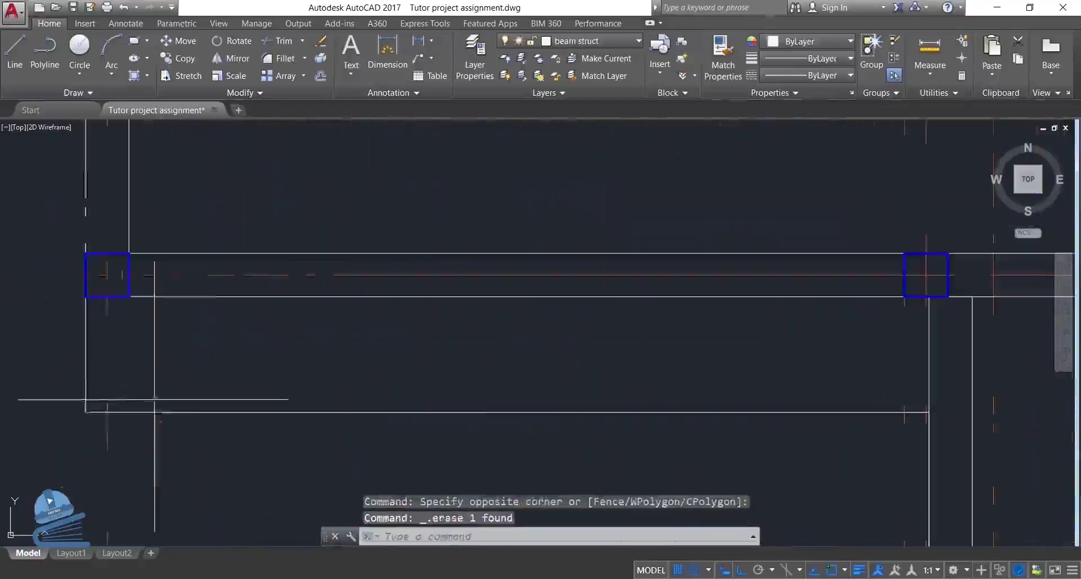
- Add a linear dimension along the lower edge of the projecting strip, between its two end corners
{"action": "type", "text": "dli"}
{"action": "key", "text": "Return"}
{"action": "left_click", "coordinate": [85, 411]}
{"action": "left_click", "coordinate": [928, 411]}
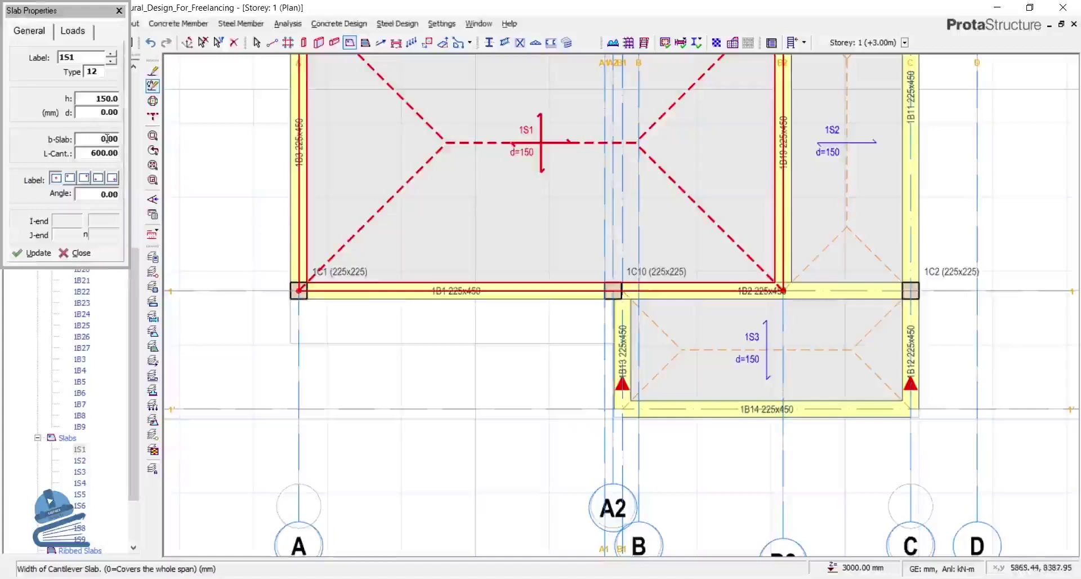
- In ProtaStructure, insert a type 12 cantilever slab, 150 mm thick with a 600 mm projection, along the outer side of beam 1B1 from column 1C1 to axis B1
{"action": "left_click", "coordinate": [72, 31]}
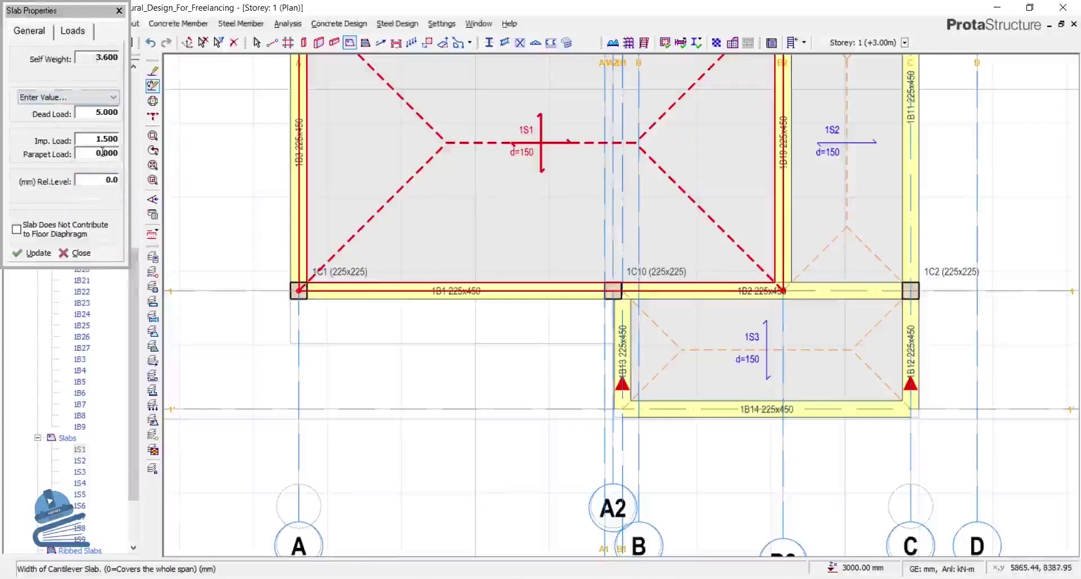
{"action": "left_click", "coordinate": [29, 32]}
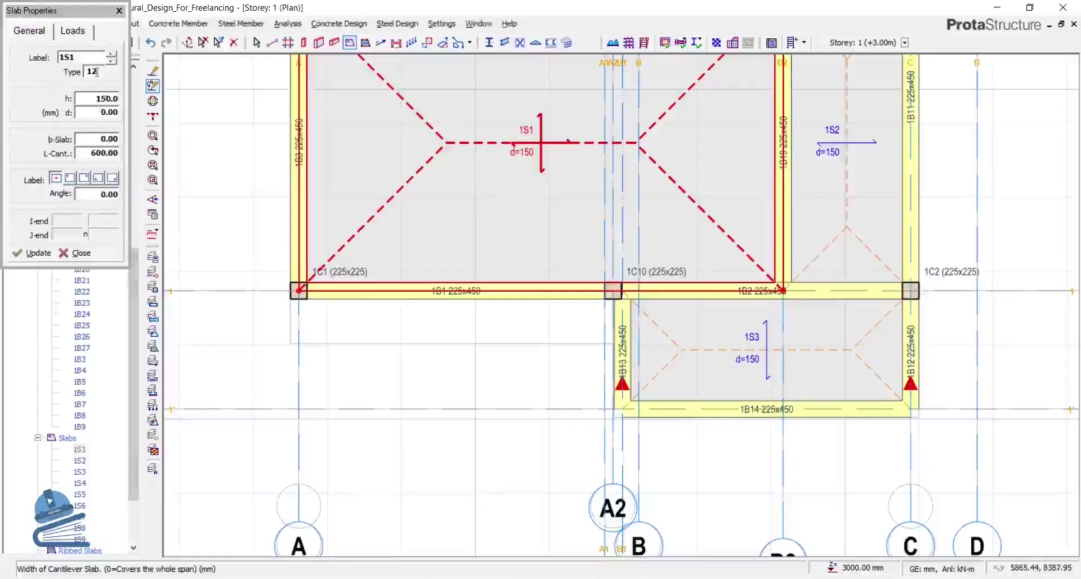
{"action": "left_click", "coordinate": [73, 32]}
{"action": "left_click", "coordinate": [29, 32]}
{"action": "scroll", "coordinate": [308, 329], "scroll_direction": "up", "scroll_amount": 3}
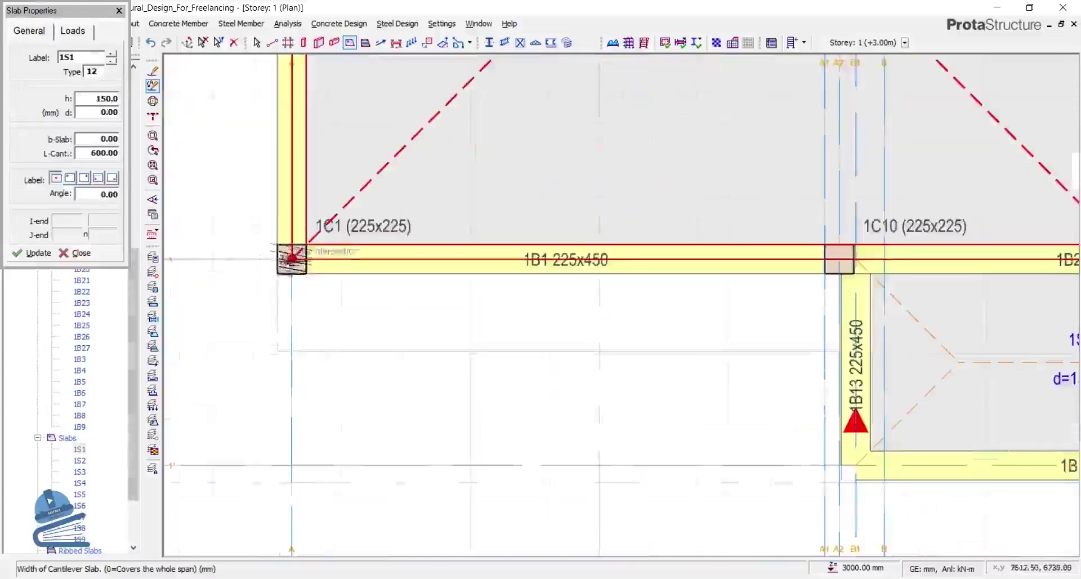
{"action": "scroll", "coordinate": [732, 256], "scroll_direction": "up", "scroll_amount": 3}
{"action": "scroll", "coordinate": [951, 245], "scroll_direction": "down", "scroll_amount": 1}
{"action": "left_click", "coordinate": [957, 247]}
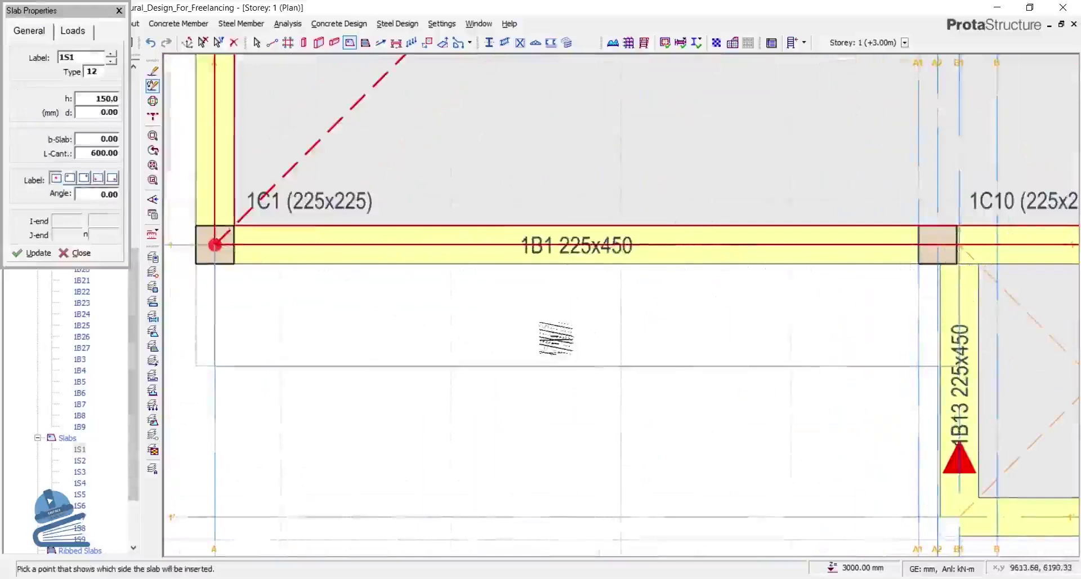
{"action": "left_click", "coordinate": [556, 338]}
{"action": "scroll", "coordinate": [652, 421], "scroll_direction": "down", "scroll_amount": 2}
{"action": "scroll", "coordinate": [652, 421], "scroll_direction": "down", "scroll_amount": 2}
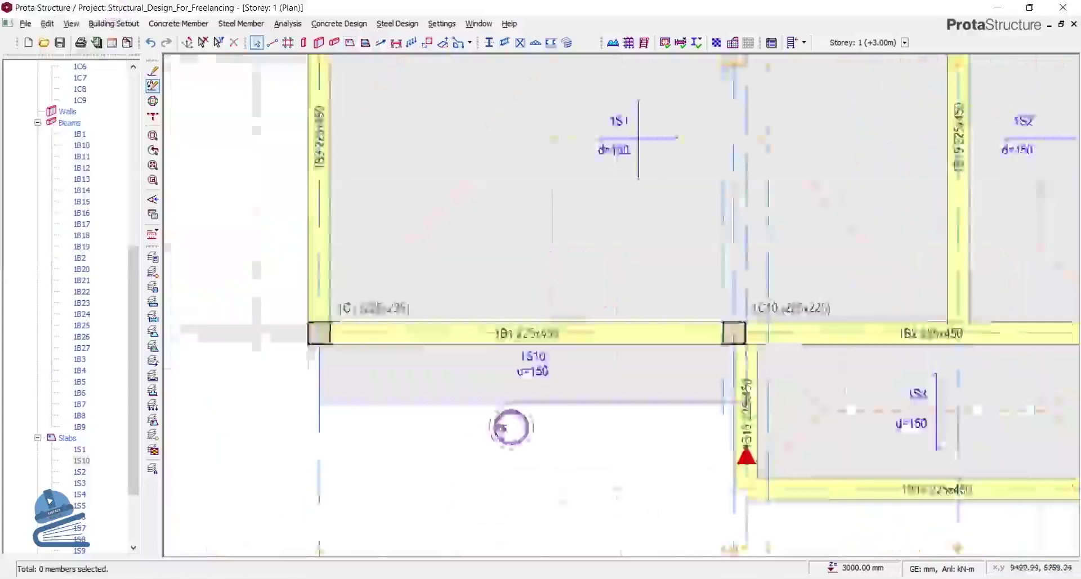
- Examine the storey 1 plan around the new cantilever slab and the layout as a whole
{"action": "scroll", "coordinate": [509, 429], "scroll_direction": "up", "scroll_amount": 2}
{"action": "scroll", "coordinate": [509, 430], "scroll_direction": "down", "scroll_amount": 5}
{"action": "scroll", "coordinate": [719, 338], "scroll_direction": "up", "scroll_amount": 3}
{"action": "scroll", "coordinate": [350, 369], "scroll_direction": "up", "scroll_amount": 5}
{"action": "scroll", "coordinate": [632, 498], "scroll_direction": "down", "scroll_amount": 8}
{"action": "key", "text": "alt+Tab"}
{"action": "scroll", "coordinate": [298, 225], "scroll_direction": "up", "scroll_amount": 3}
{"action": "scroll", "coordinate": [284, 176], "scroll_direction": "down", "scroll_amount": 4}
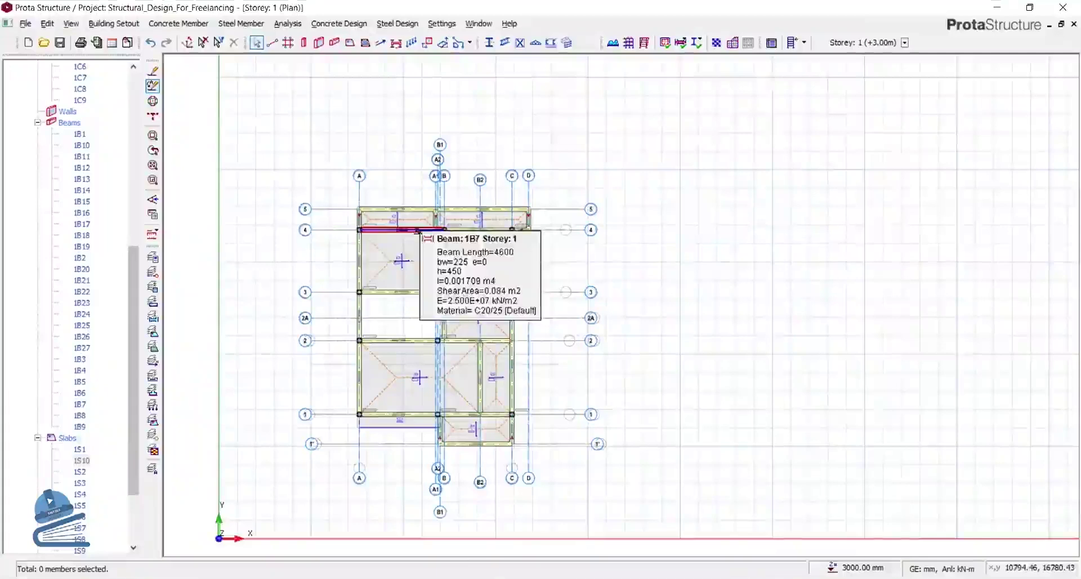
{"action": "mouse_move", "coordinate": [530, 338]}
{"action": "middle_mouse_down"}
{"action": "mouse_move", "coordinate": [573, 251]}
{"action": "mouse_move", "coordinate": [536, 332]}
{"action": "middle_mouse_up"}
{"action": "scroll", "coordinate": [539, 335], "scroll_direction": "down", "scroll_amount": 3}
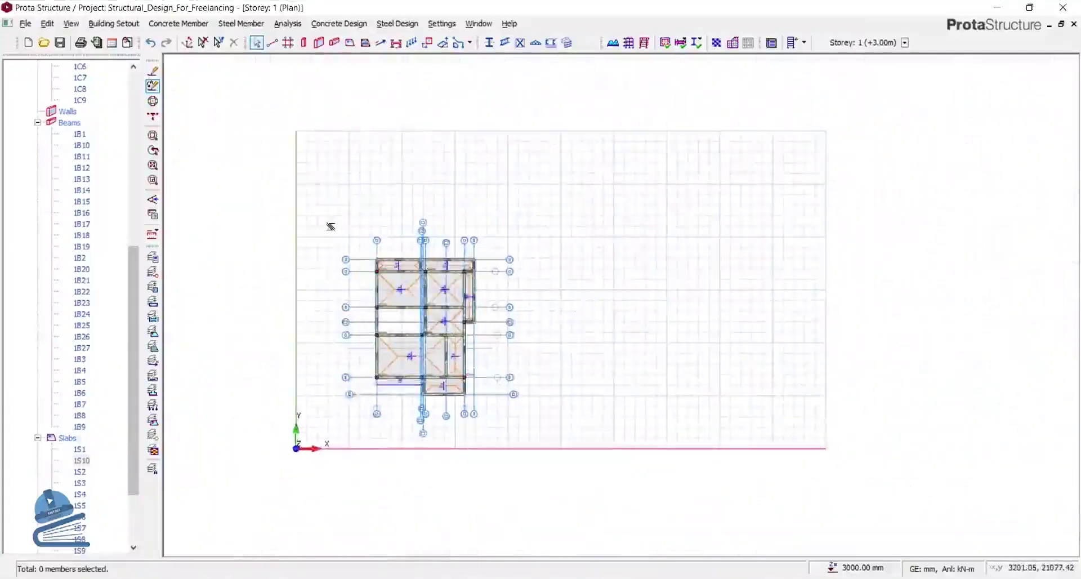
- Try to tile the view windows with only the storey plan open
{"action": "left_click", "coordinate": [441, 23]}
{"action": "left_click", "coordinate": [483, 69]}
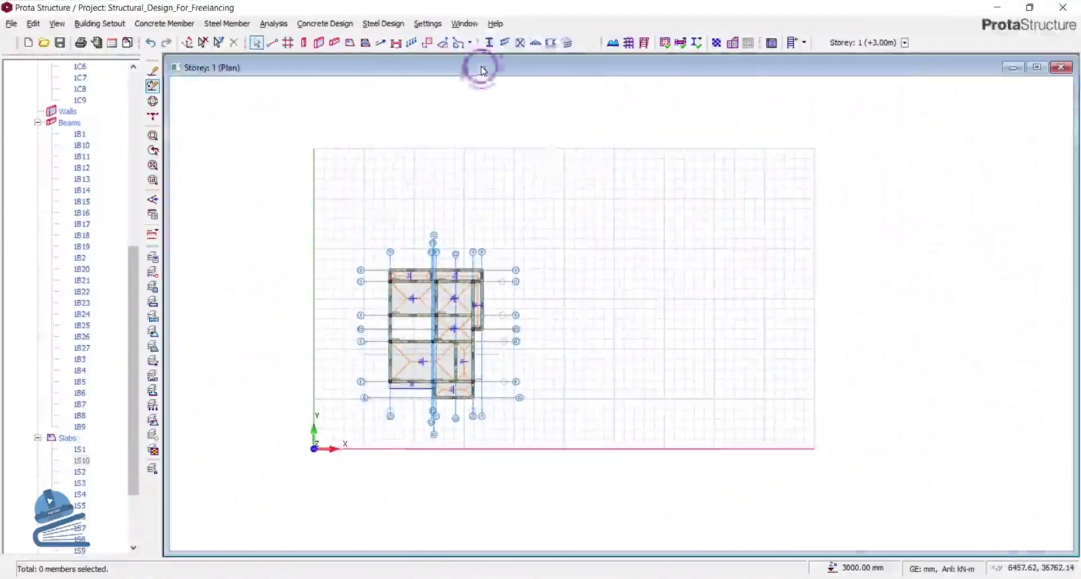
{"action": "double_click", "coordinate": [480, 69]}
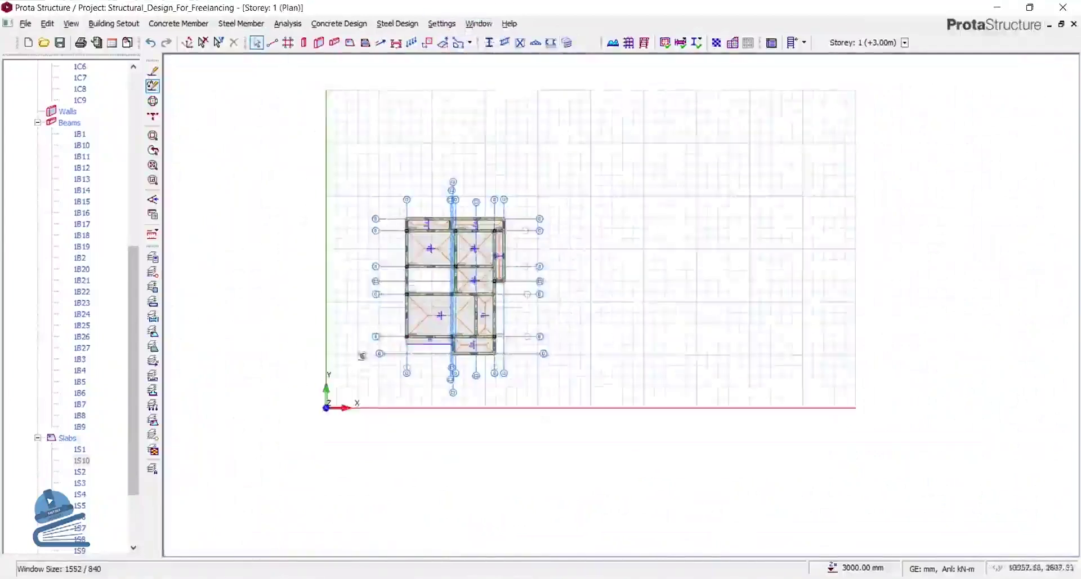
{"action": "left_click", "coordinate": [479, 23]}
{"action": "left_click", "coordinate": [489, 85]}
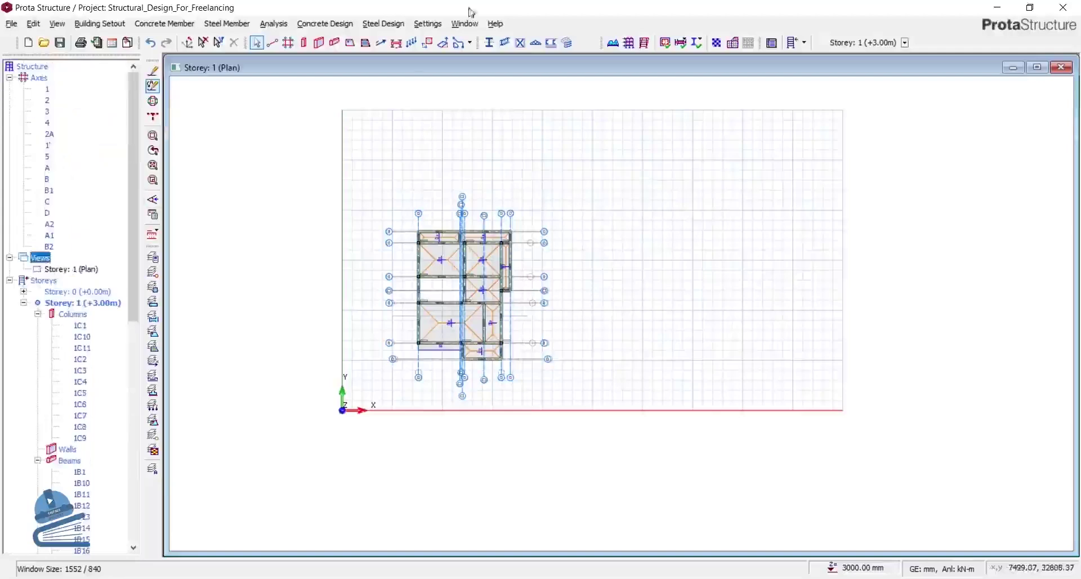
- Open a 3D view of storey 1 and tile it side by side with the plan view
{"action": "right_click", "coordinate": [40, 260]}
{"action": "left_click", "coordinate": [68, 270]}
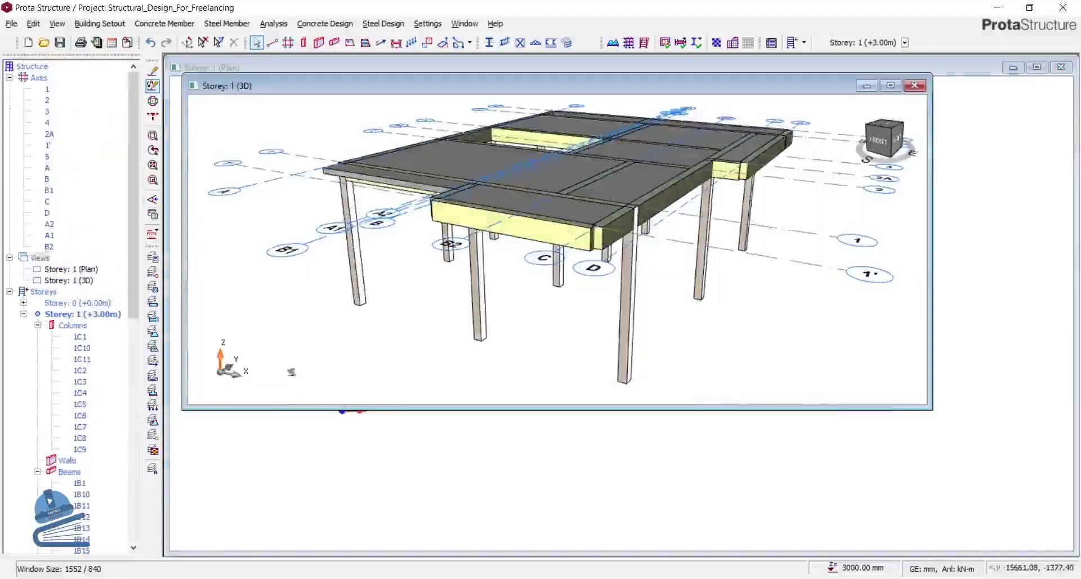
{"action": "left_click", "coordinate": [464, 23]}
{"action": "left_click", "coordinate": [495, 68]}
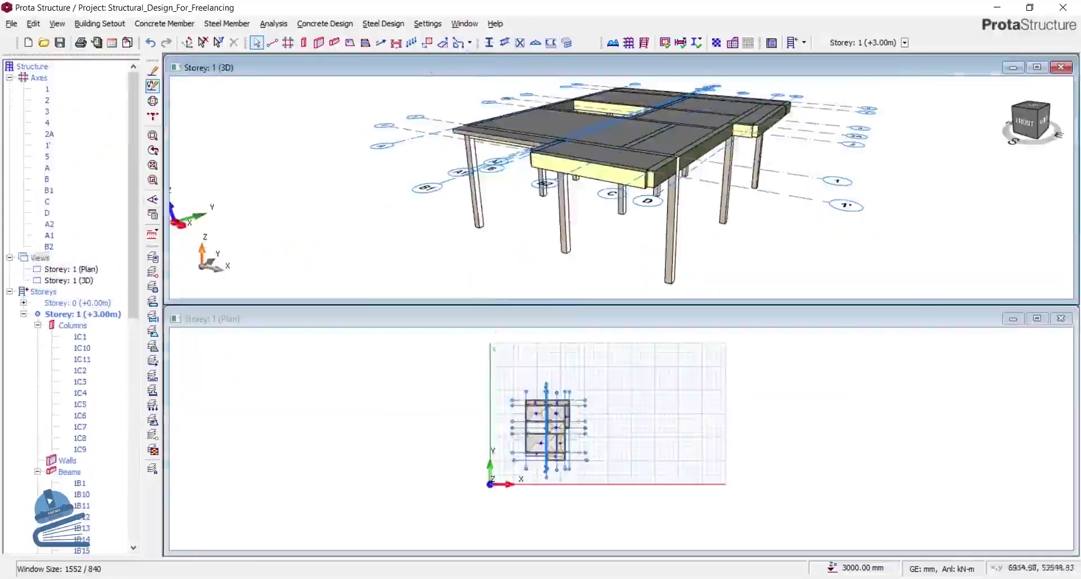
{"action": "left_click", "coordinate": [464, 23]}
{"action": "left_click", "coordinate": [467, 82]}
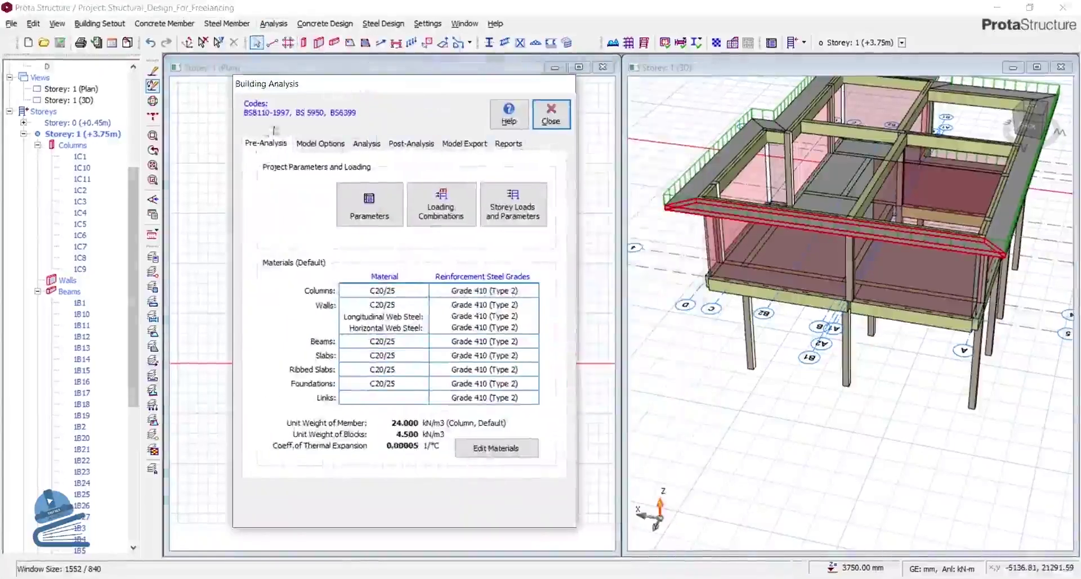
- In the analysis parameters, set the allowable soil stress to 150 kN/m2 and choose the dense sand upper limit of 128000 kN/m3 as subgrade coefficient
{"action": "left_click", "coordinate": [369, 206]}
{"action": "left_click", "coordinate": [269, 197]}
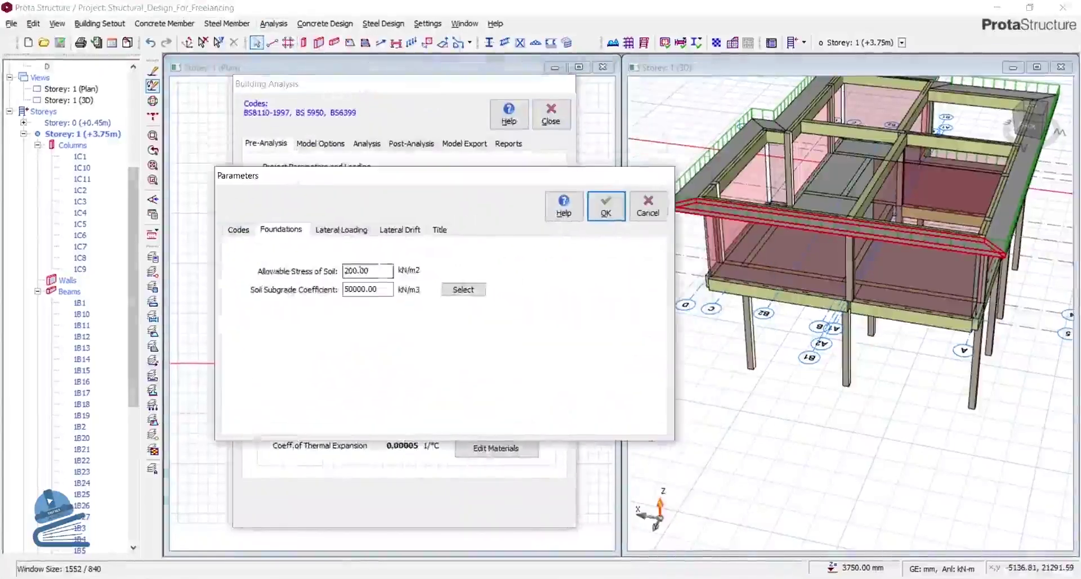
{"action": "double_click", "coordinate": [366, 271]}
{"action": "type", "text": "150"}
{"action": "left_click", "coordinate": [462, 290]}
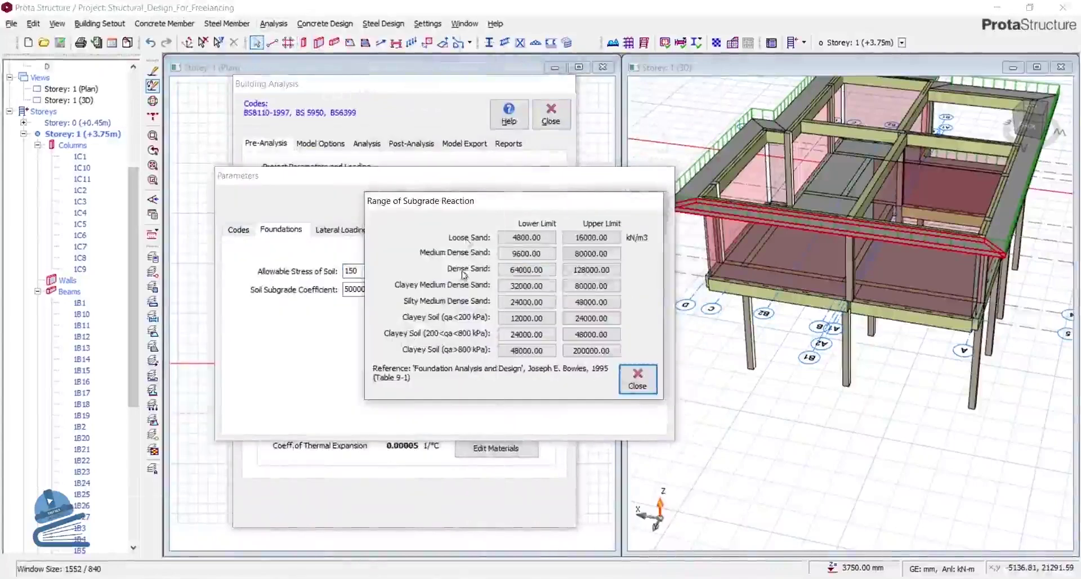
{"action": "double_click", "coordinate": [591, 270]}
- Fill in the project header, designer and checker names, project number 2021/010 and date 02/08/2021, and accept the parameters
{"action": "left_click", "coordinate": [340, 229]}
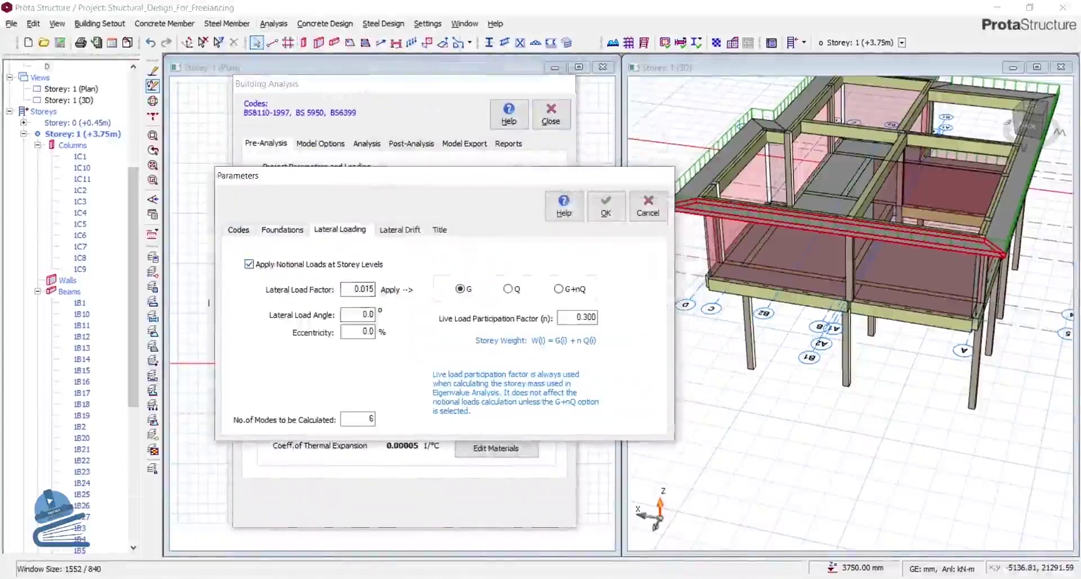
{"action": "left_click", "coordinate": [400, 229]}
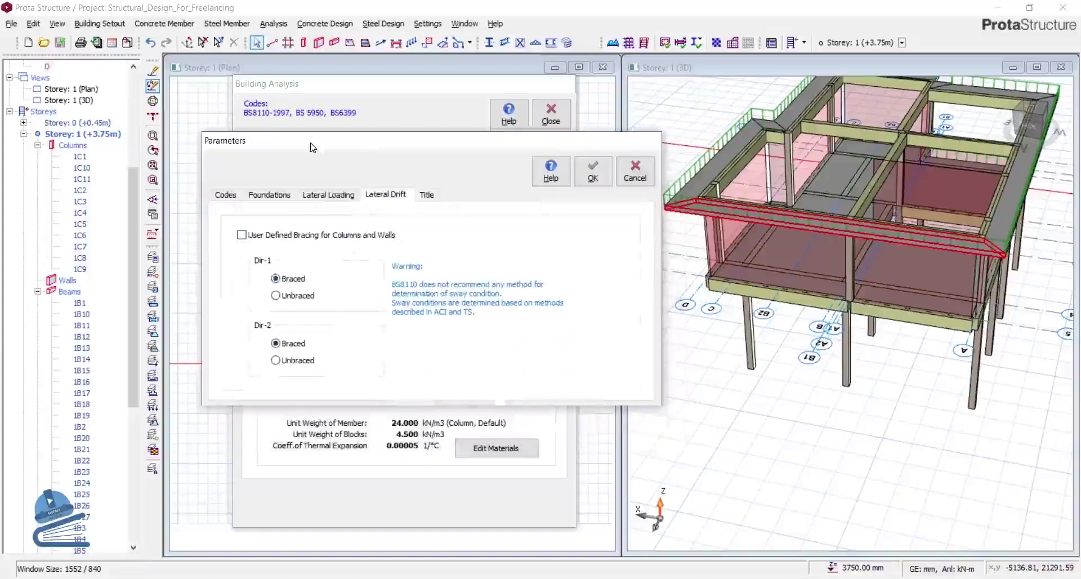
{"action": "left_click", "coordinate": [426, 194]}
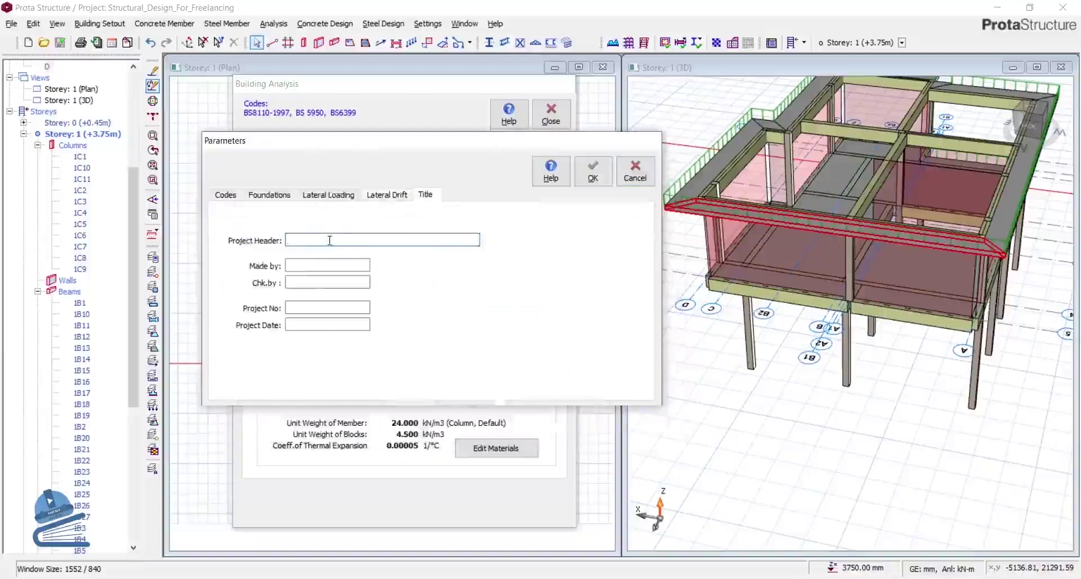
{"action": "type", "text": "T FOR MR SHEFDEN"}
{"action": "left_click", "coordinate": [315, 265]}
{"action": "type", "text": "SHEFDEN"}
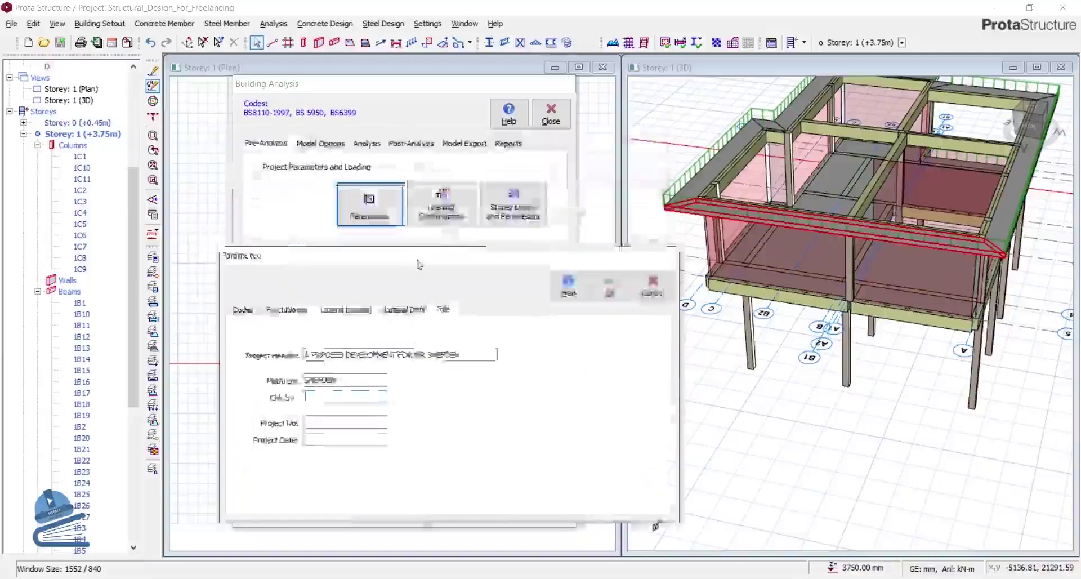
{"action": "left_click", "coordinate": [274, 293]}
{"action": "type", "text": "Engr Dayi"}
{"action": "type", "text": "2012"}
{"action": "type", "text": "10"}
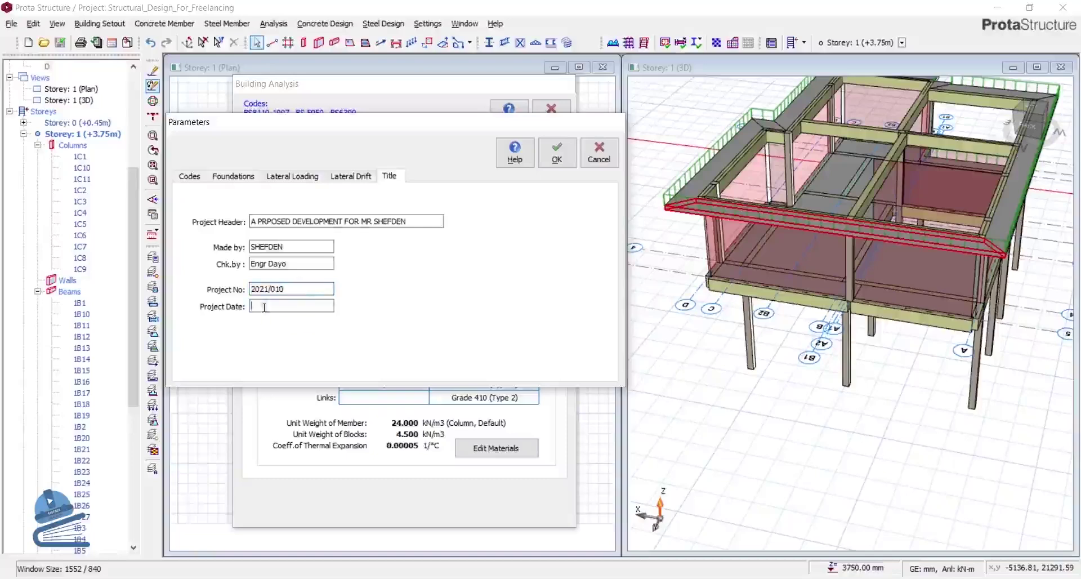
{"action": "type", "text": "02/08/2021"}
{"action": "left_click", "coordinate": [557, 152]}
- Open the loading generator from the Load Combination Editor
{"action": "left_click", "coordinate": [563, 206]}
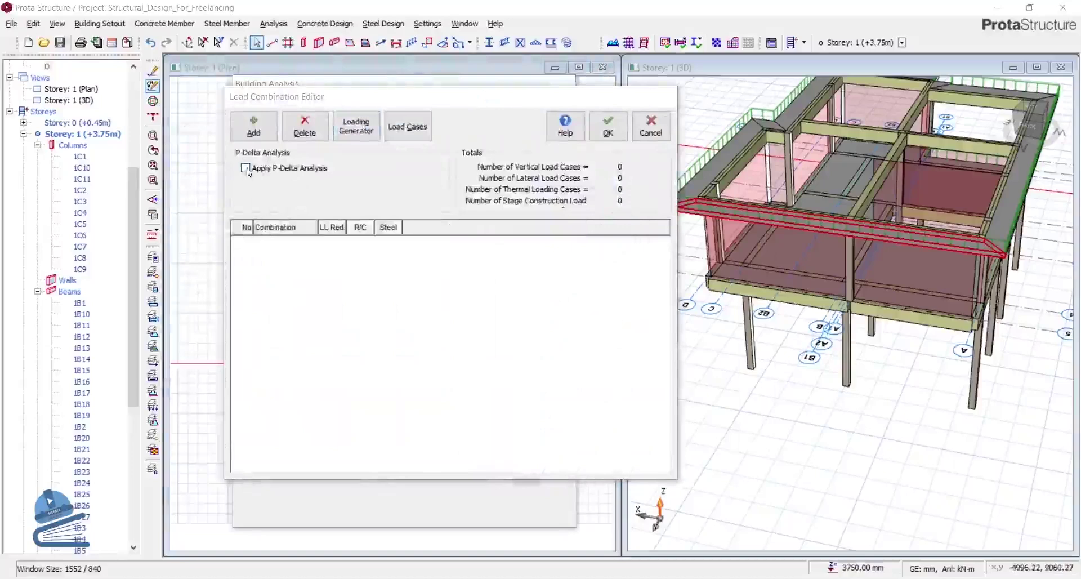
{"action": "left_click", "coordinate": [355, 126]}
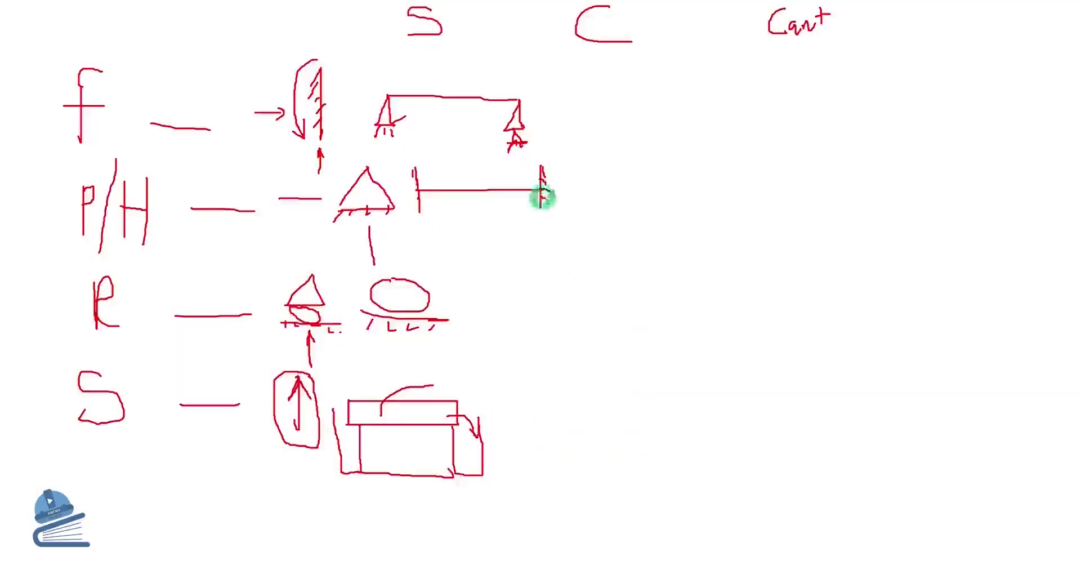
- On the whiteboard, sketch the fixed beam's left support and two continuous beams with upward support arrows under the C heading
{"action": "mouse_move", "coordinate": [413, 172]}
{"action": "left_mouse_down"}
{"action": "mouse_move", "coordinate": [422, 210]}
{"action": "mouse_move", "coordinate": [411, 208]}
{"action": "left_mouse_up"}
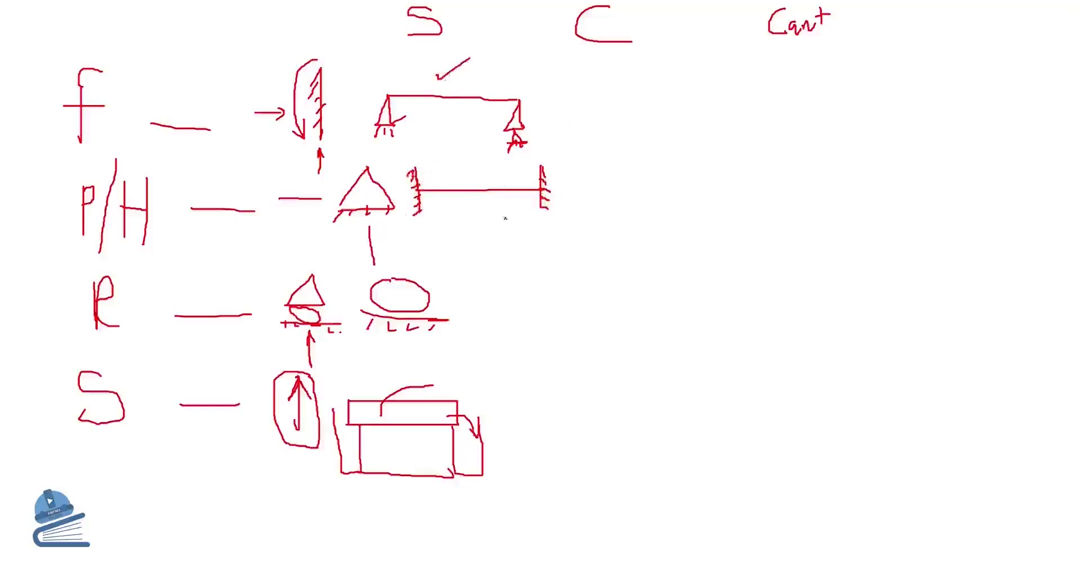
{"action": "left_click_drag", "start_coordinate": [604, 104], "coordinate": [845, 113]}
{"action": "left_click_drag", "start_coordinate": [702, 142], "coordinate": [704, 112]}
{"action": "left_click_drag", "start_coordinate": [697, 120], "coordinate": [709, 119]}
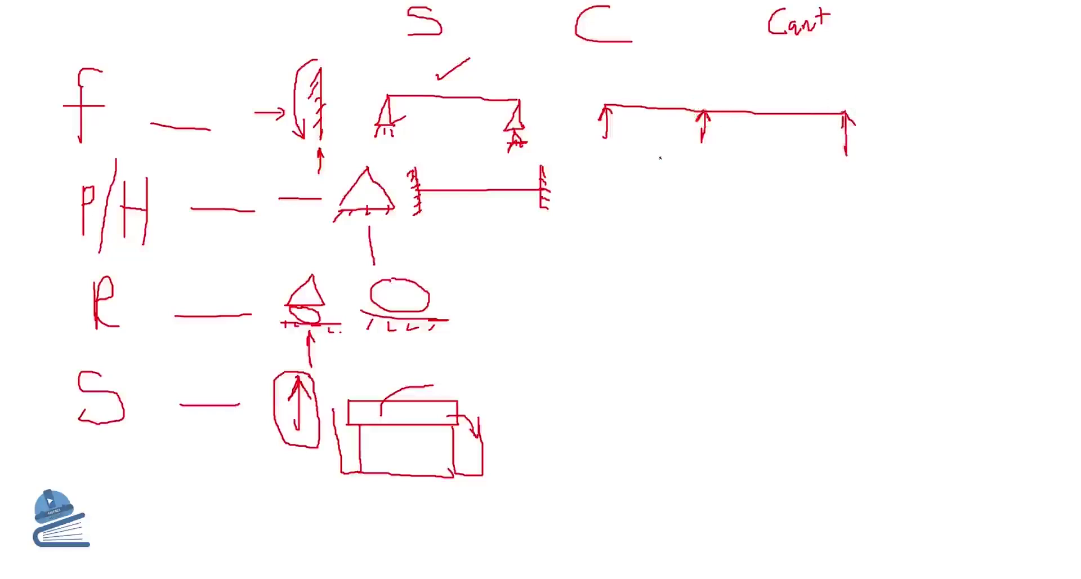
{"action": "left_click_drag", "start_coordinate": [625, 244], "coordinate": [853, 255]}
{"action": "left_click_drag", "start_coordinate": [747, 280], "coordinate": [747, 248]}
{"action": "left_click_drag", "start_coordinate": [744, 259], "coordinate": [761, 262]}
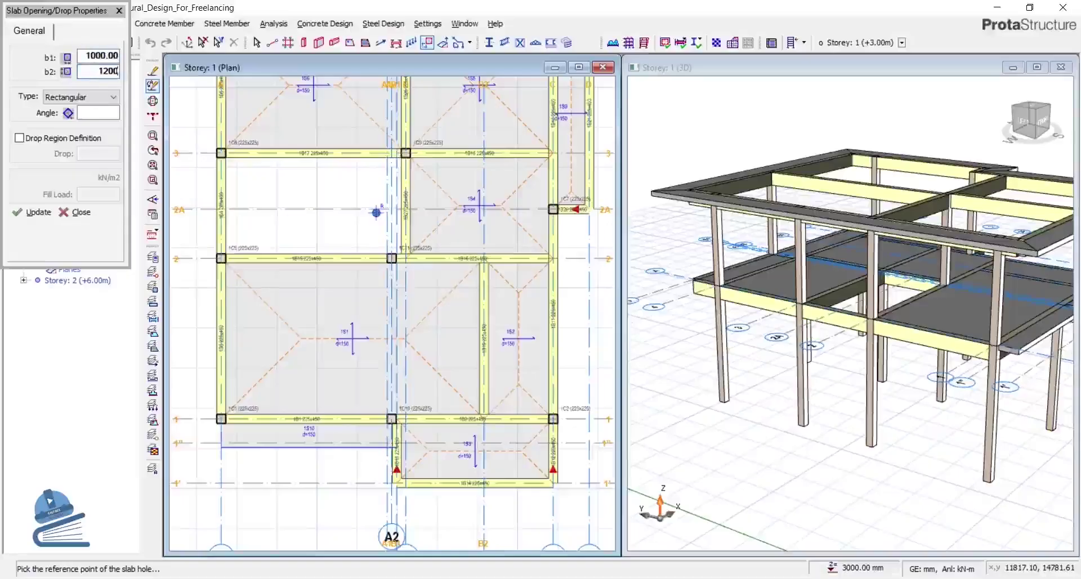
- In ProtaStructure, insert a rectangular 1000 x 1200 mm opening in slab 1S1, offset 3000,2000 from column 1C1
{"action": "scroll", "coordinate": [228, 419], "scroll_direction": "up", "scroll_amount": 3}
{"action": "left_click", "coordinate": [302, 362]}
{"action": "type", "text": "3000,2000"}
{"action": "key", "text": "Return"}
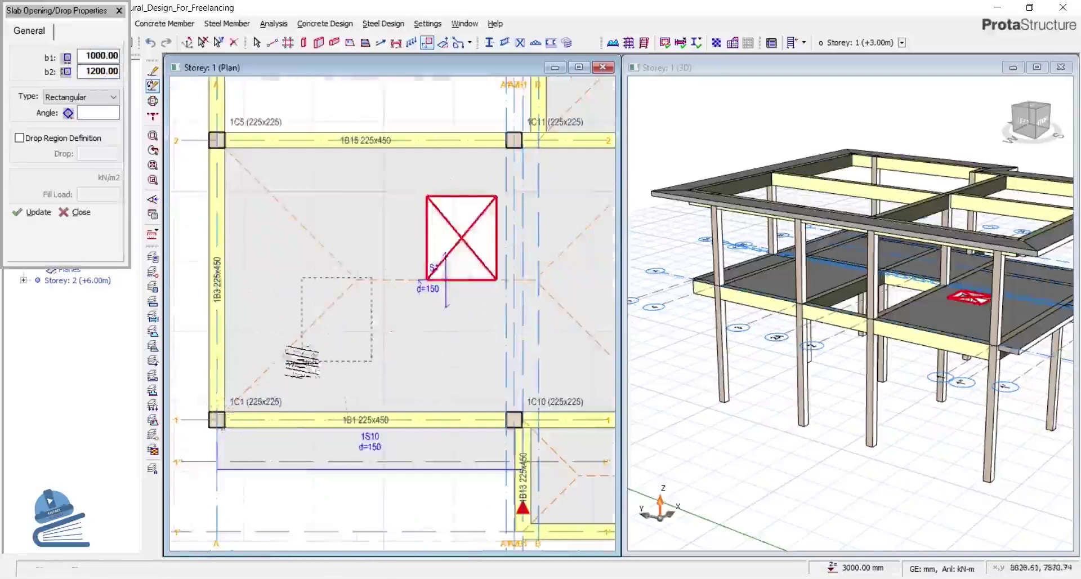
- Place a circular opening with a 1000 mm diameter in slab 1S1, below the rectangular opening
{"action": "scroll", "coordinate": [360, 363], "scroll_direction": "down", "scroll_amount": 2}
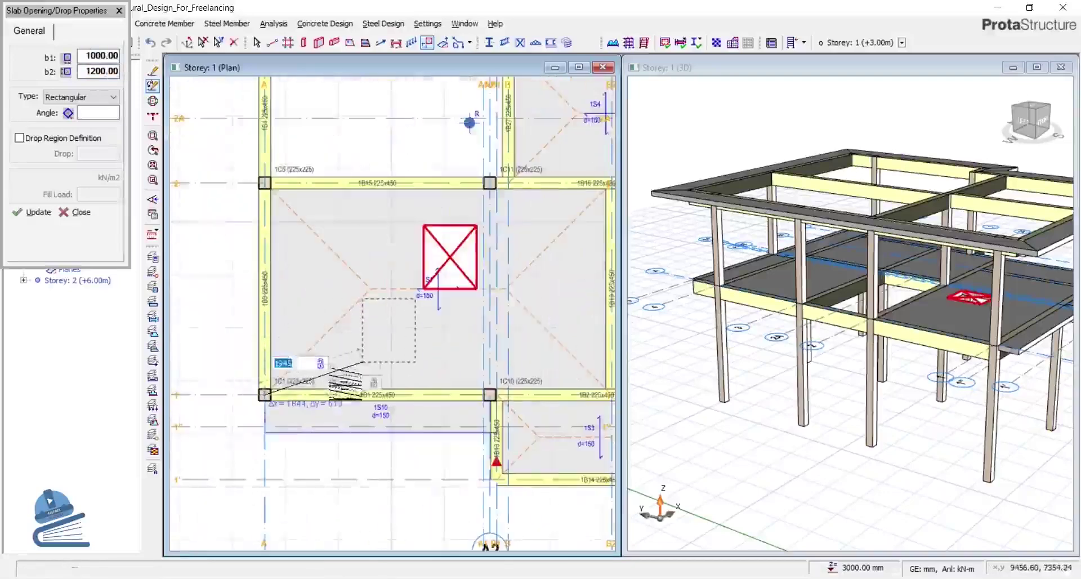
{"action": "left_click", "coordinate": [81, 97]}
{"action": "left_click", "coordinate": [79, 112]}
{"action": "scroll", "coordinate": [288, 377], "scroll_direction": "up", "scroll_amount": 1}
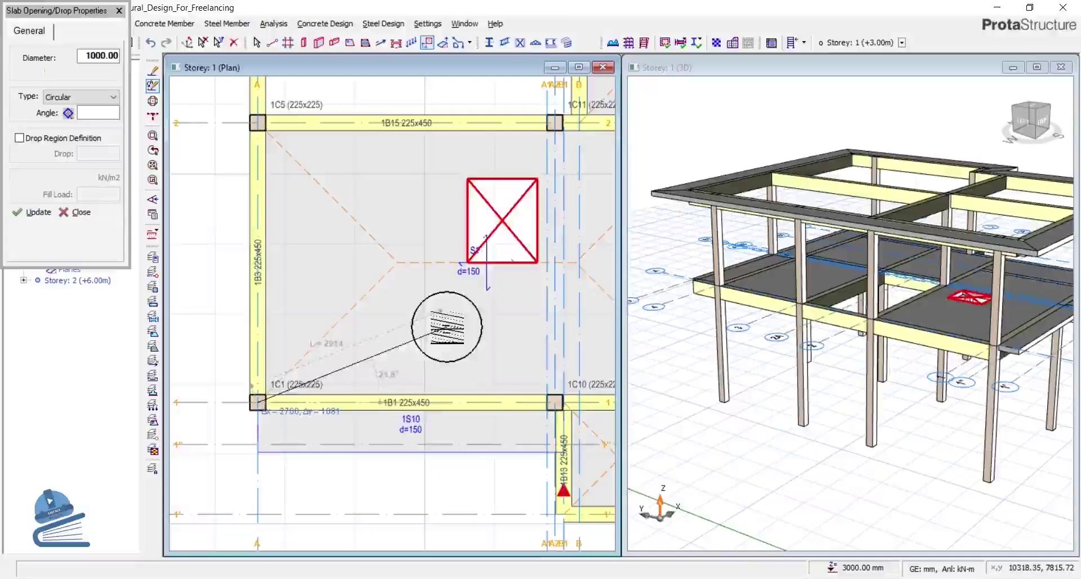
{"action": "left_click", "coordinate": [462, 331]}
- Draw a closed four-sided polyline opening in the upper-left part of slab 1S1
{"action": "left_click", "coordinate": [82, 97]}
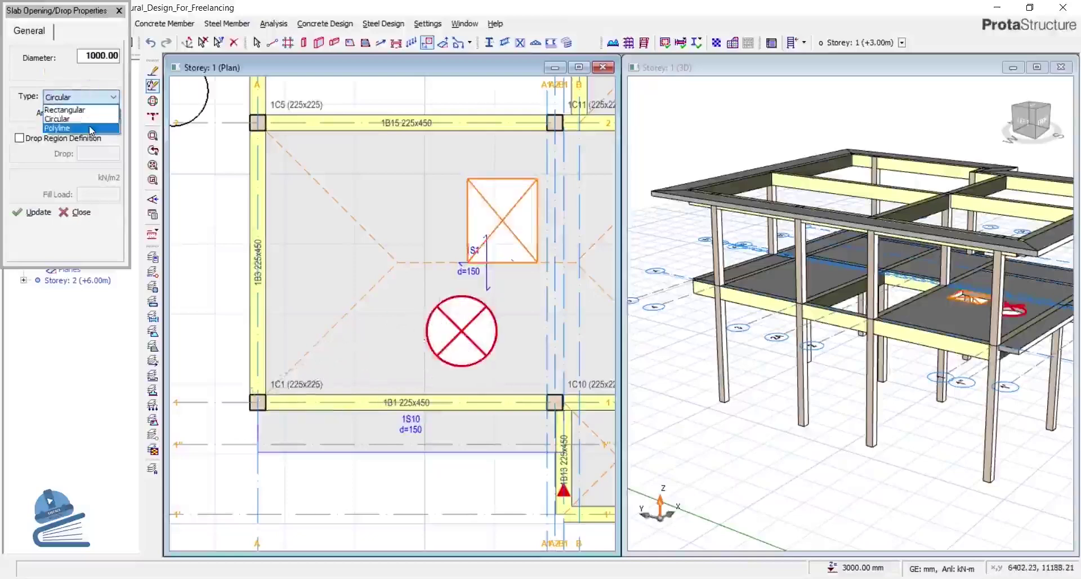
{"action": "left_click", "coordinate": [62, 128]}
{"action": "scroll", "coordinate": [292, 195], "scroll_direction": "up", "scroll_amount": 1}
{"action": "left_click", "coordinate": [296, 191]}
{"action": "left_click", "coordinate": [434, 191]}
{"action": "left_click", "coordinate": [434, 327]}
{"action": "left_click", "coordinate": [295, 327]}
{"action": "left_click", "coordinate": [295, 191]}
{"action": "right_click", "coordinate": [325, 248]}
- Start the Slab Load command for the Storey 1 plan
{"action": "scroll", "coordinate": [457, 307], "scroll_direction": "down", "scroll_amount": 2}
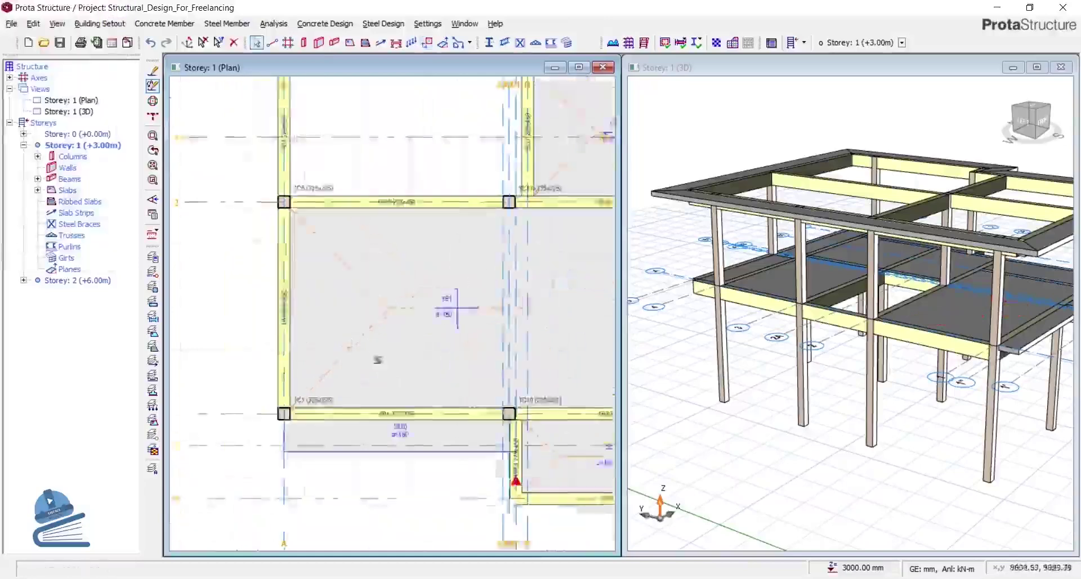
{"action": "left_click", "coordinate": [165, 23]}
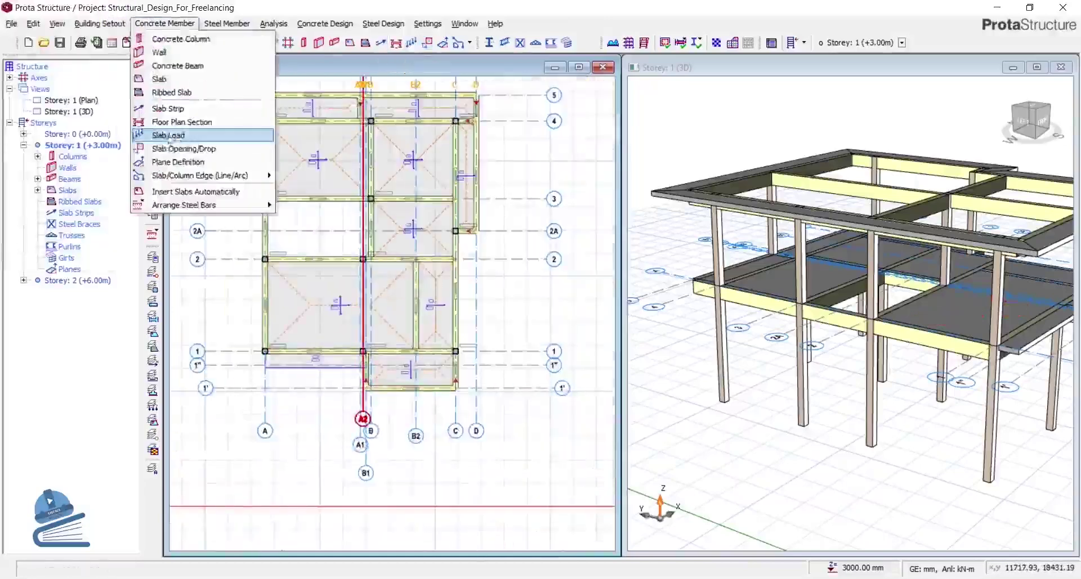
{"action": "left_click", "coordinate": [169, 135]}
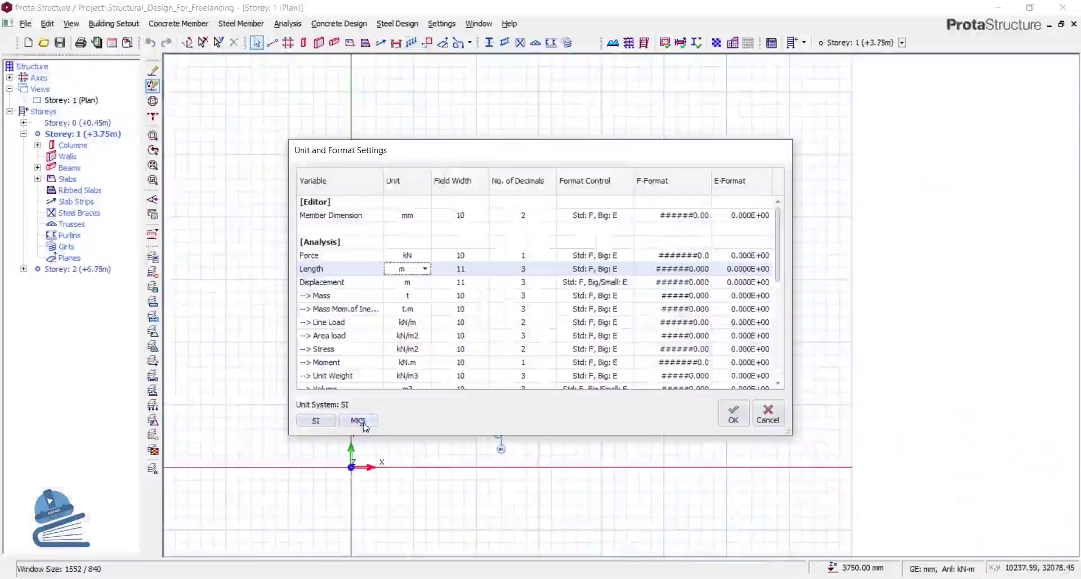
- Examine the number formats of member dimension, force, length and displacement in the unit settings, and leave without saving
{"action": "left_click", "coordinate": [699, 216]}
{"action": "key", "text": "Down"}
{"action": "key", "text": "Down"}
{"action": "key", "text": "Down"}
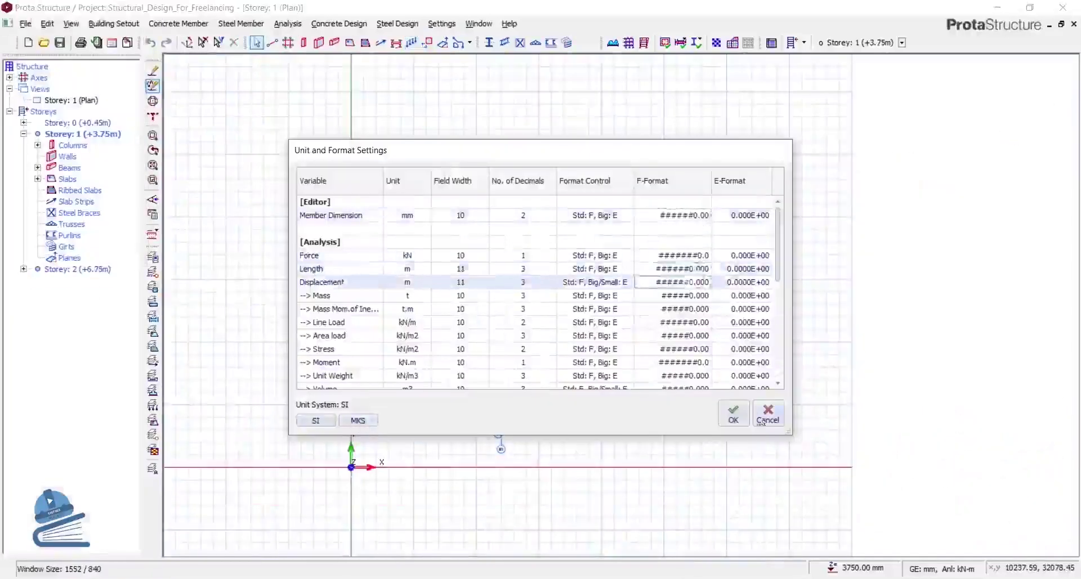
{"action": "key", "text": "Escape"}
- Open the member and steel bar label templates and review the view, rebar label and member label settings
{"action": "left_click", "coordinate": [442, 23]}
{"action": "left_click", "coordinate": [472, 83]}
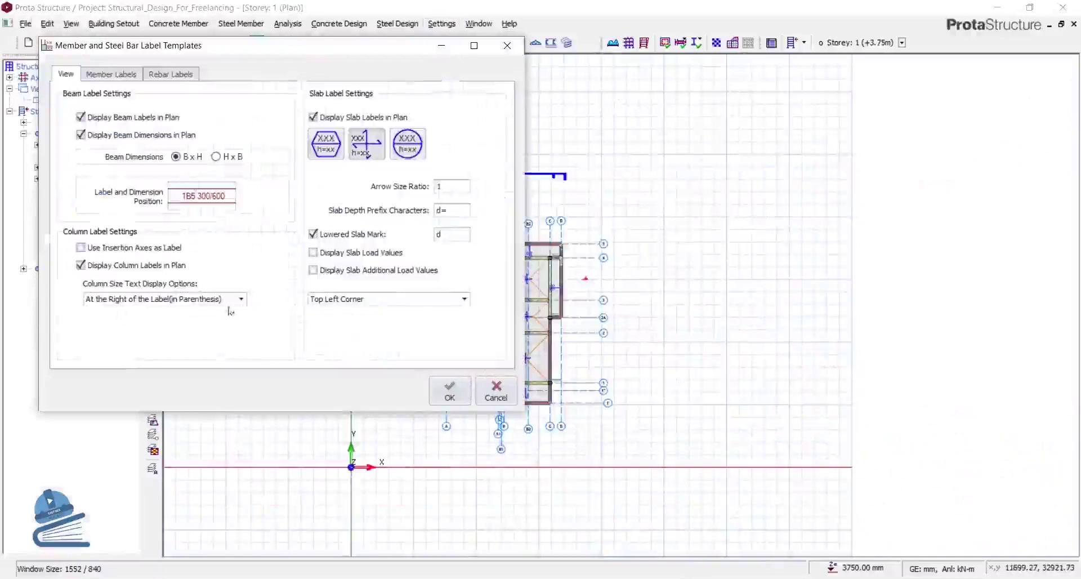
{"action": "left_click", "coordinate": [171, 73]}
{"action": "left_click", "coordinate": [107, 73]}
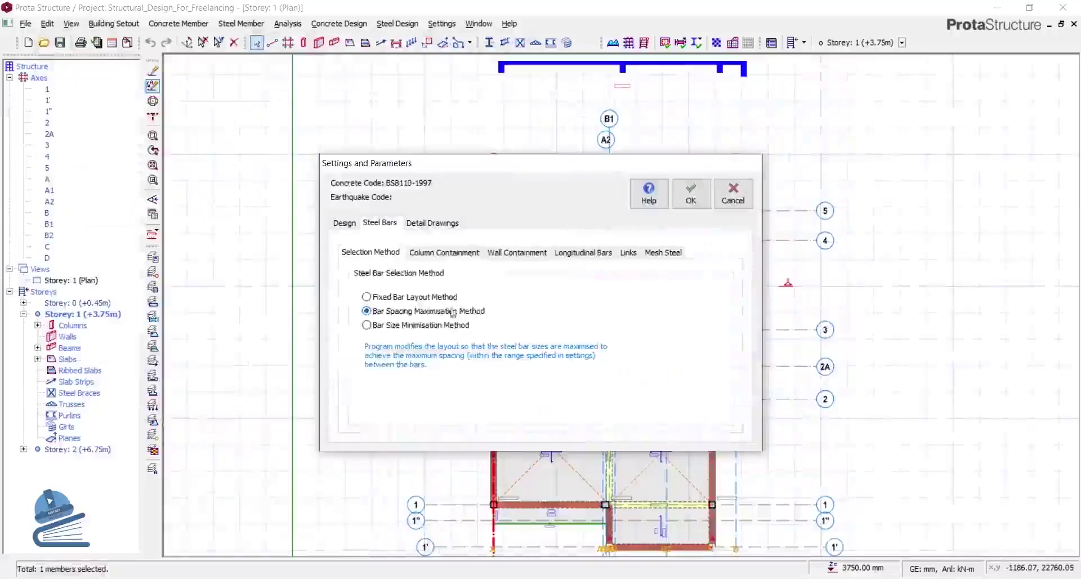
- Review the column and wall containment options, longitudinal bar sizes and spacings, and the concrete cover
{"action": "left_click", "coordinate": [453, 254]}
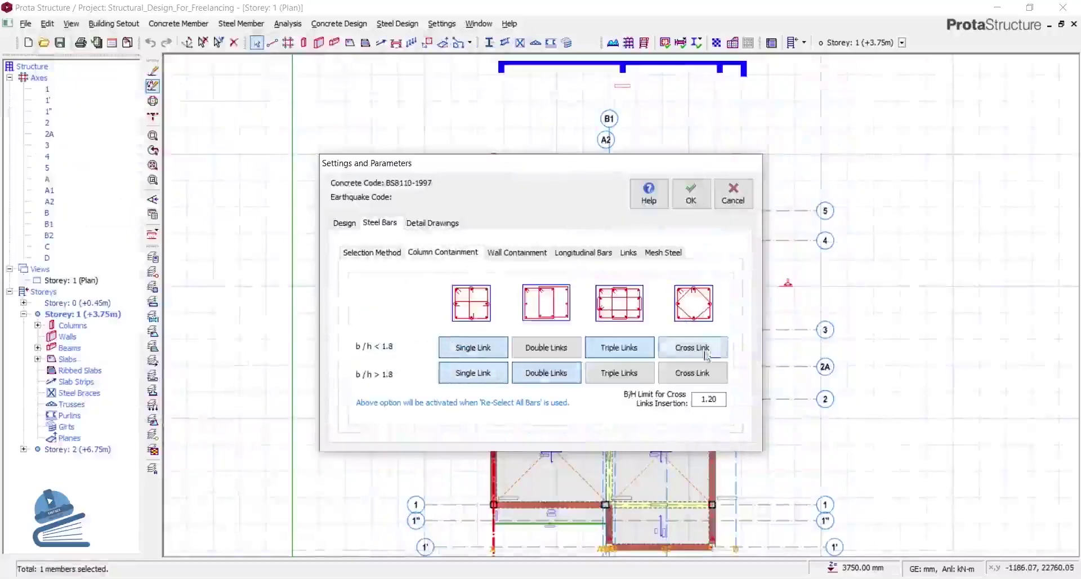
{"action": "key", "text": "ctrl+Tab"}
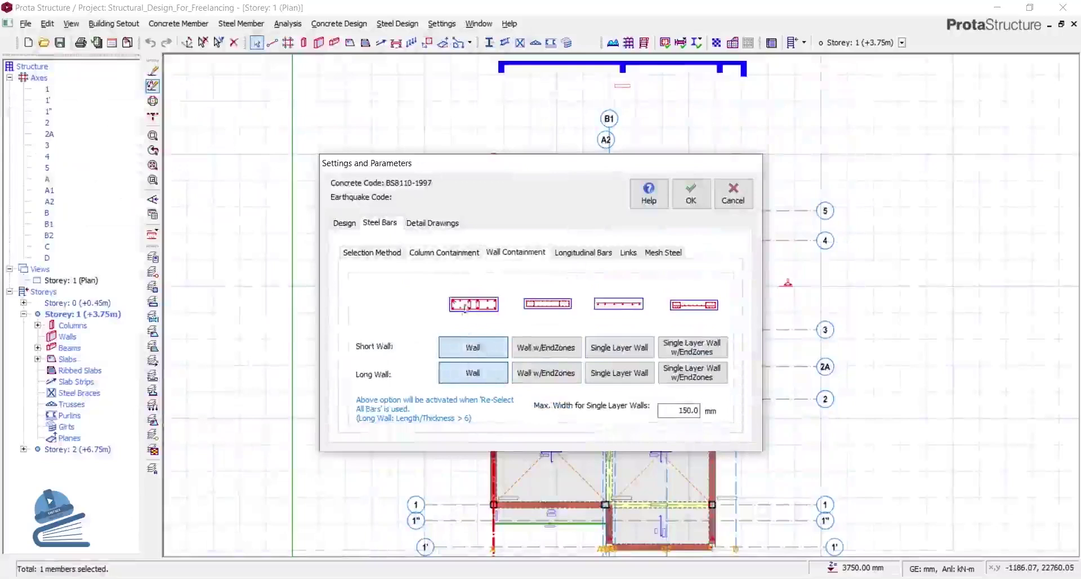
{"action": "key", "text": "ctrl+Tab"}
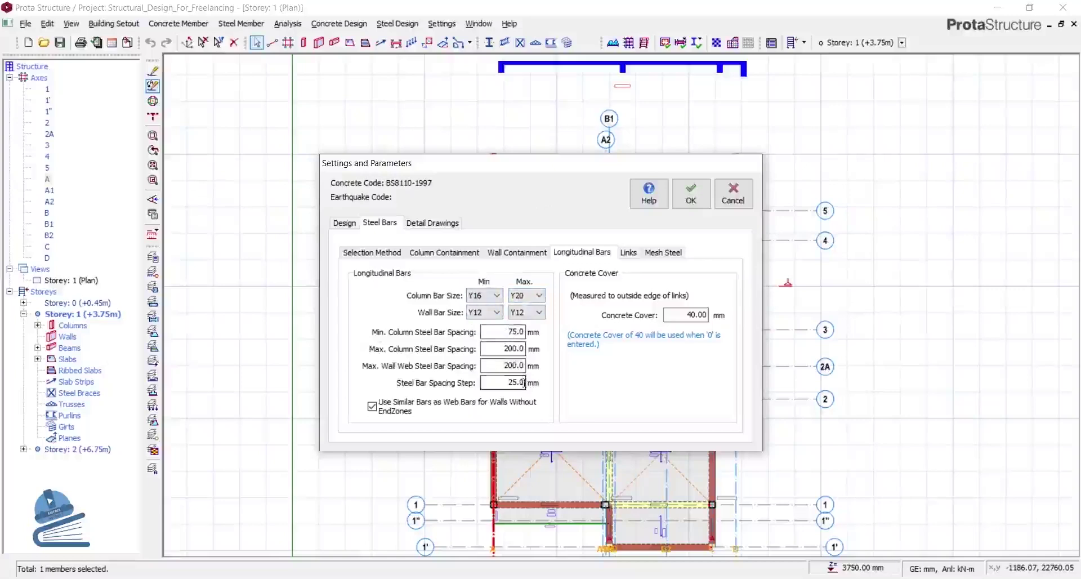
{"action": "left_click_drag", "start_coordinate": [525, 348], "coordinate": [465, 365]}
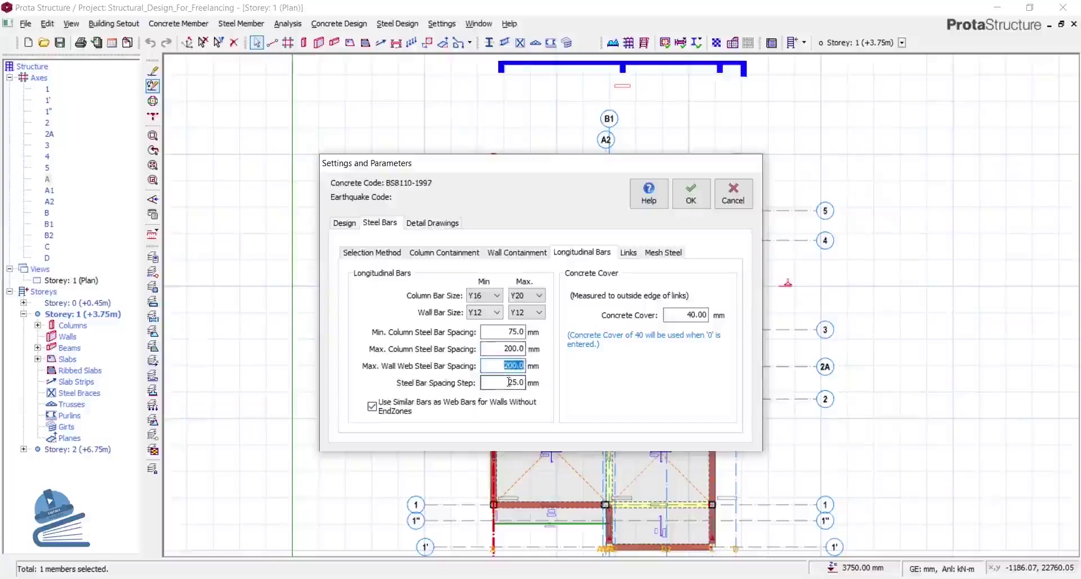
{"action": "left_click_drag", "start_coordinate": [707, 315], "coordinate": [686, 315]}
- Review the link bar size, minimum link spacing and link spacing step in the steel bar settings
{"action": "left_click", "coordinate": [627, 252]}
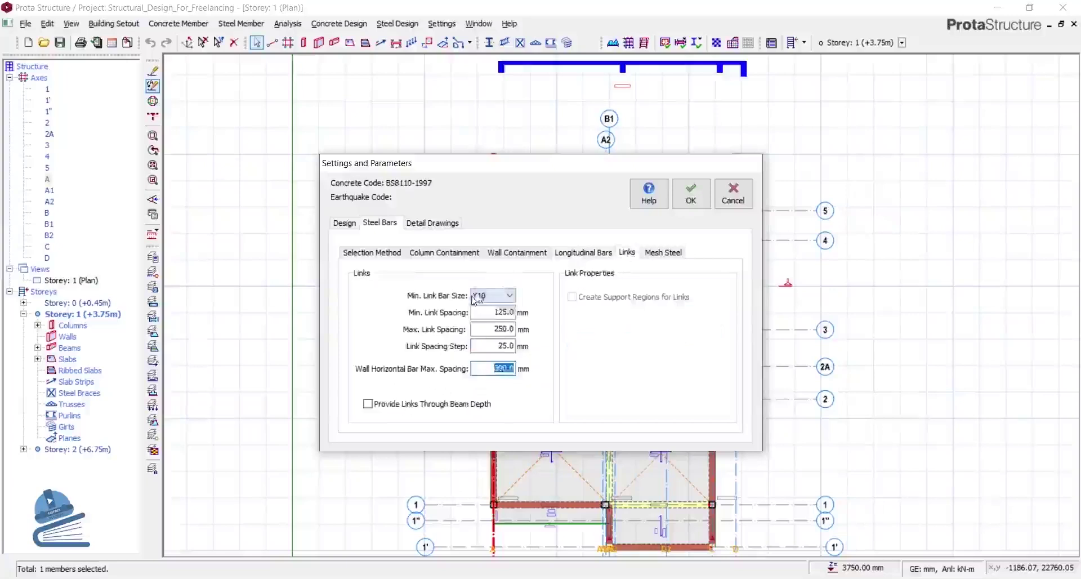
{"action": "left_click", "coordinate": [477, 312]}
{"action": "left_click_drag", "start_coordinate": [477, 311], "coordinate": [514, 316]}
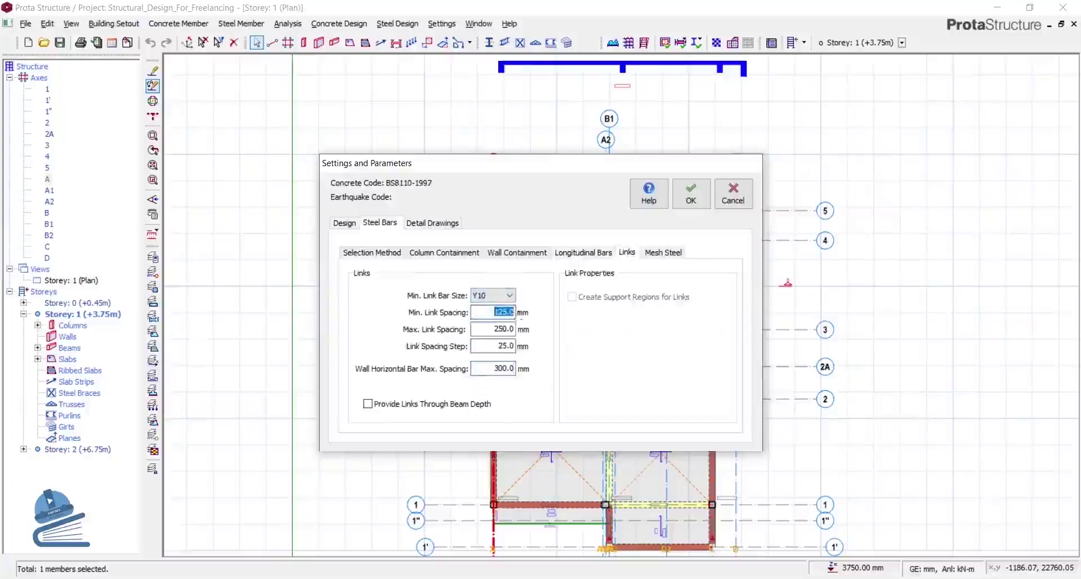
{"action": "left_click_drag", "start_coordinate": [478, 346], "coordinate": [510, 346]}
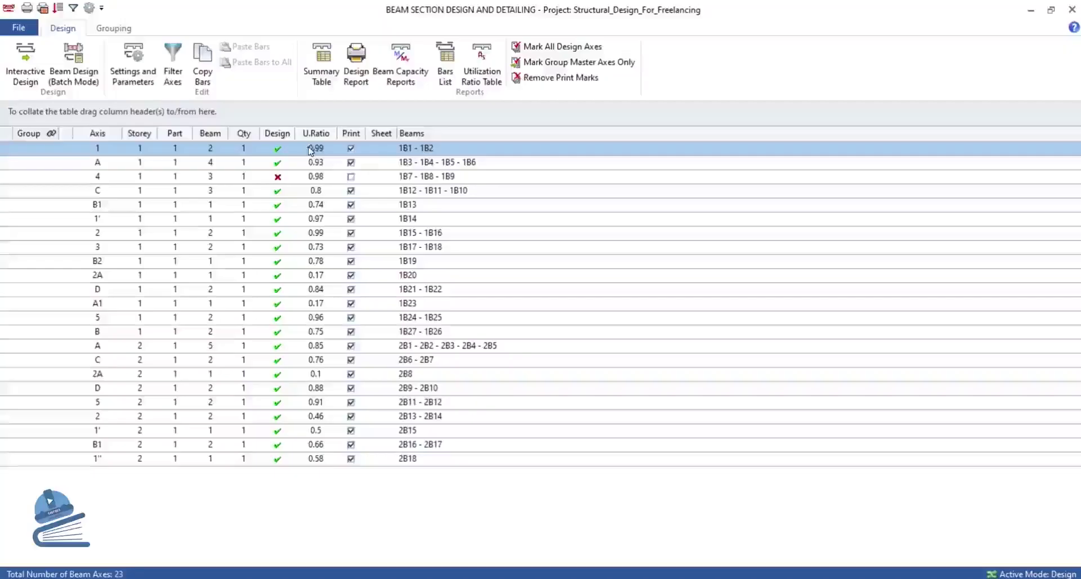
- Open Storey 1 axis 1 in beam section design and examine its beam data, supports and steel bars
{"action": "double_click", "coordinate": [465, 151]}
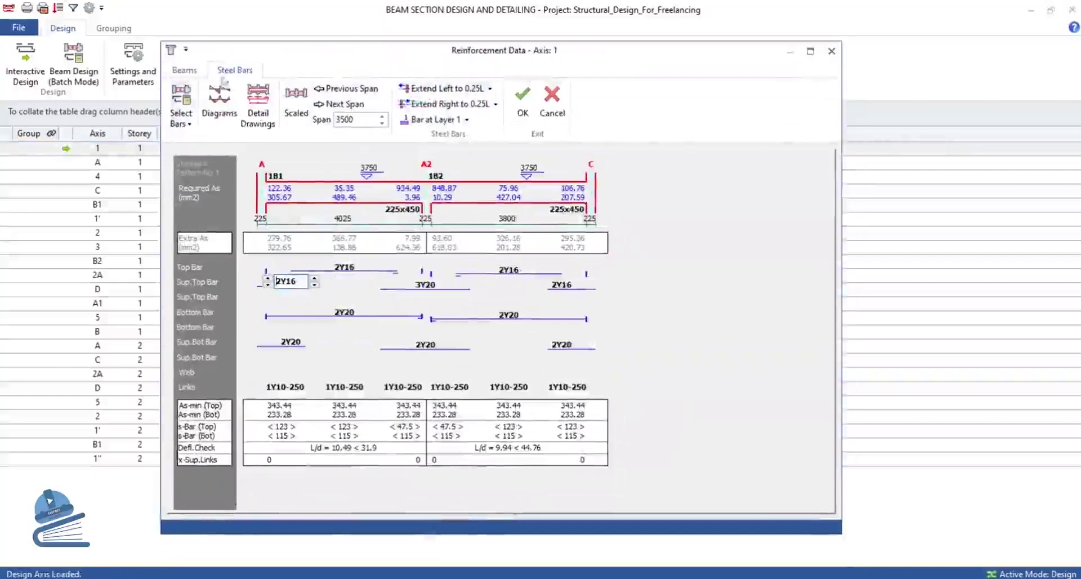
{"action": "left_click", "coordinate": [184, 70]}
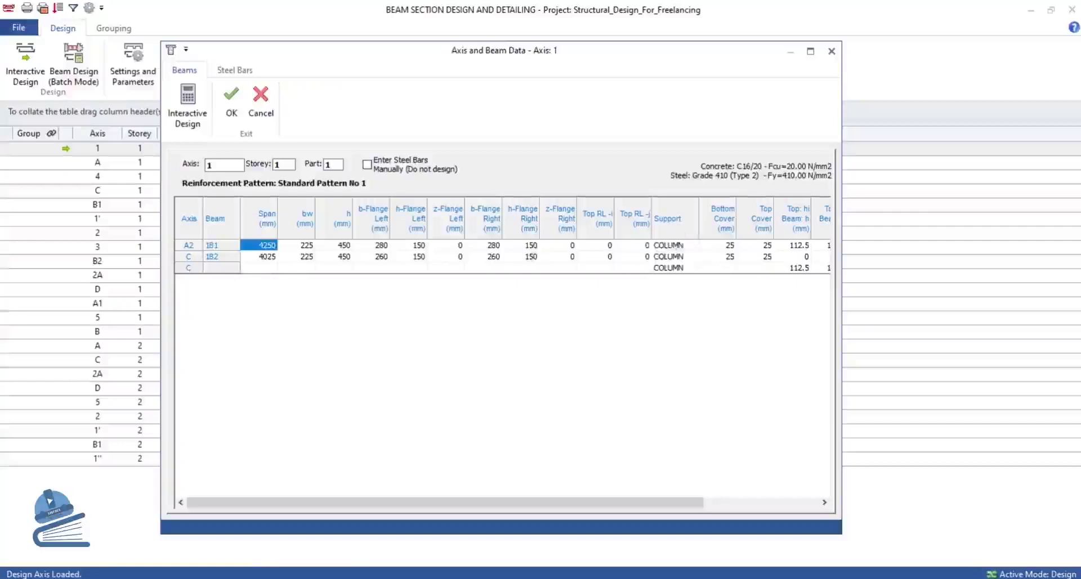
{"action": "left_click", "coordinate": [692, 246]}
{"action": "left_click", "coordinate": [674, 256]}
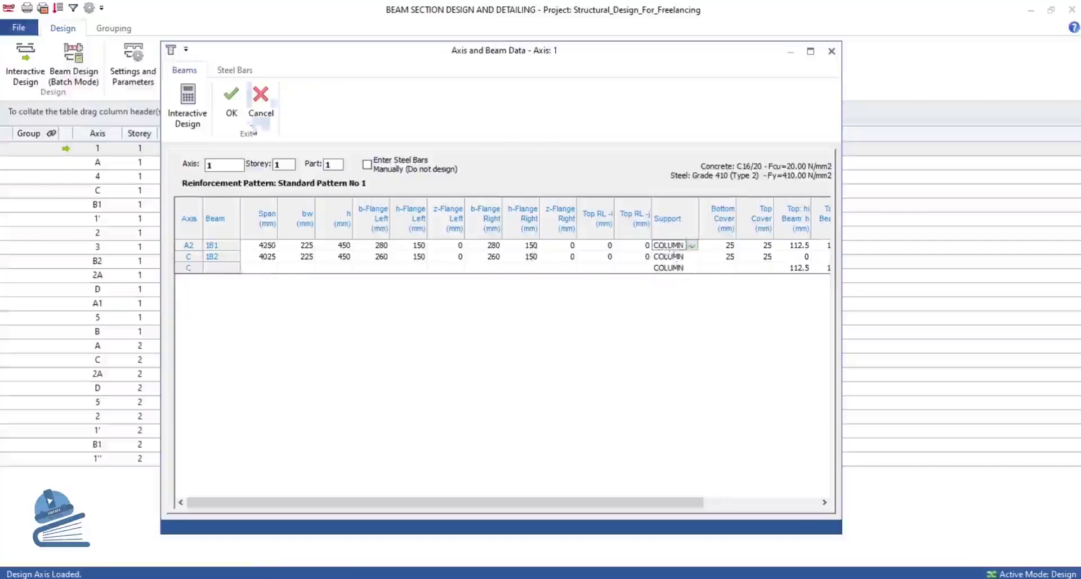
{"action": "left_click", "coordinate": [234, 69]}
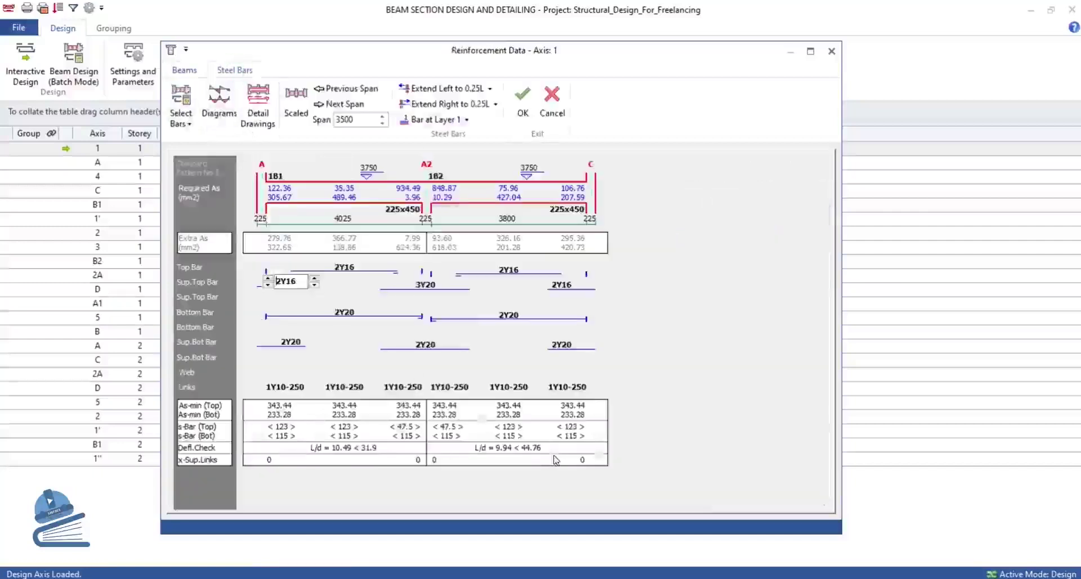
{"action": "left_click", "coordinate": [184, 71]}
{"action": "left_click", "coordinate": [234, 70]}
{"action": "left_click", "coordinate": [181, 121]}
{"action": "left_click", "coordinate": [181, 121]}
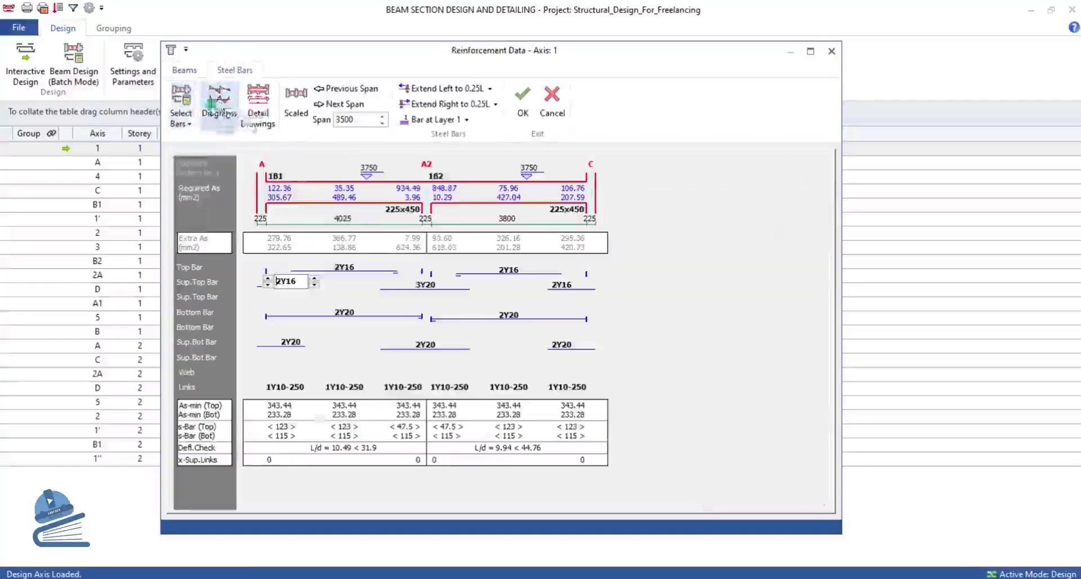
- Display the axis 1 moment diagrams for G+Q *F and G+Q, and the shear diagram for G+Q *F
{"action": "left_click", "coordinate": [216, 109]}
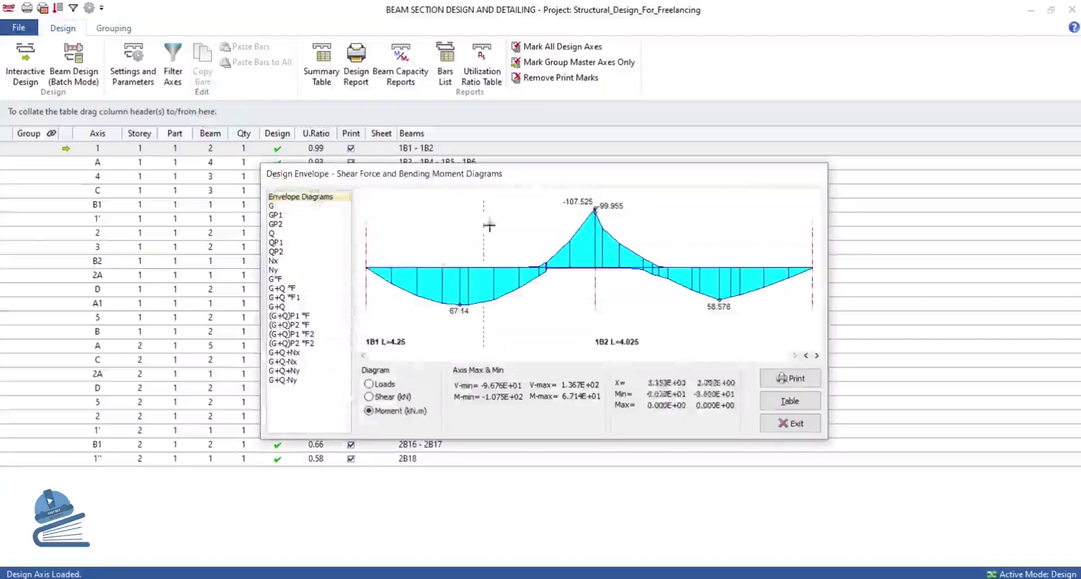
{"action": "left_click", "coordinate": [282, 288]}
{"action": "left_click", "coordinate": [277, 306]}
{"action": "left_click", "coordinate": [281, 288]}
{"action": "left_click", "coordinate": [369, 396]}
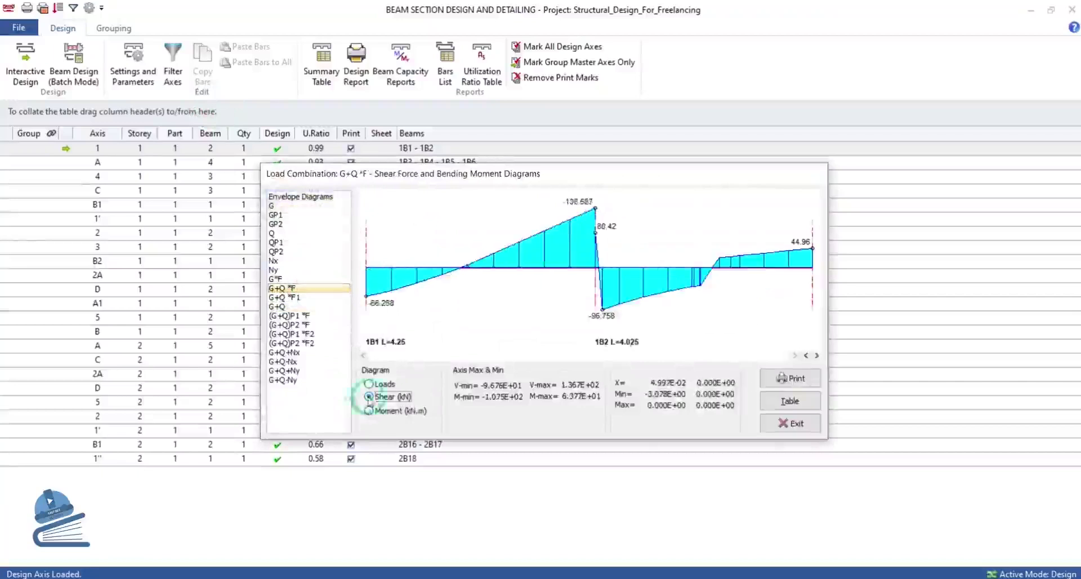
- Check the print options for the axis 1 diagrams and leave without printing
{"action": "left_click", "coordinate": [808, 378]}
{"action": "left_click", "coordinate": [642, 394]}
{"action": "left_click", "coordinate": [734, 192]}
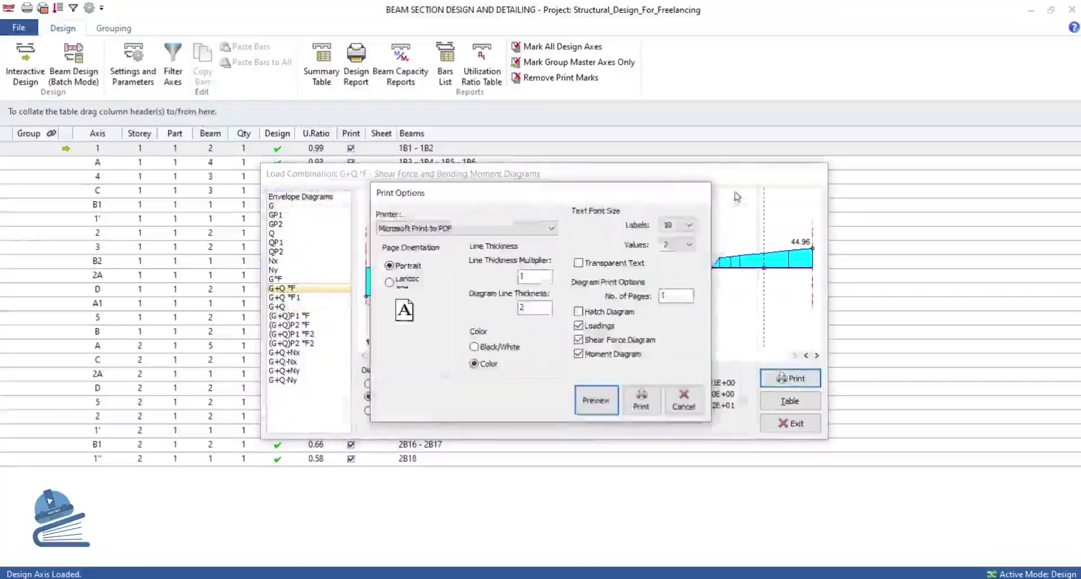
{"action": "left_click", "coordinate": [684, 402]}
- View the G & Q loads on axis 1 and the envelope moment diagram, and close the diagrams
{"action": "left_click", "coordinate": [369, 397]}
{"action": "left_click", "coordinate": [369, 383]}
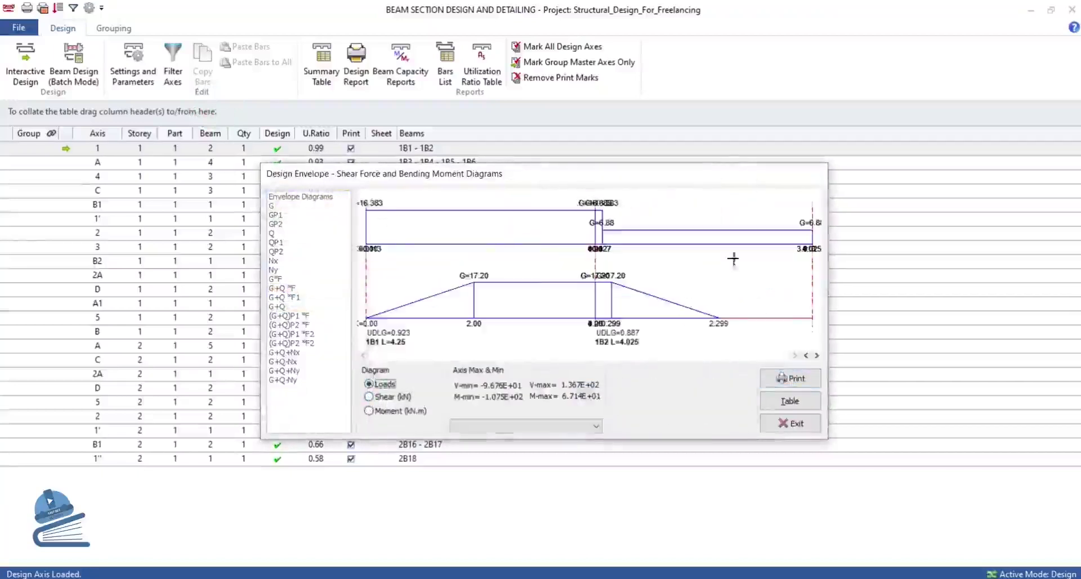
{"action": "left_click", "coordinate": [525, 426]}
{"action": "left_click", "coordinate": [467, 489]}
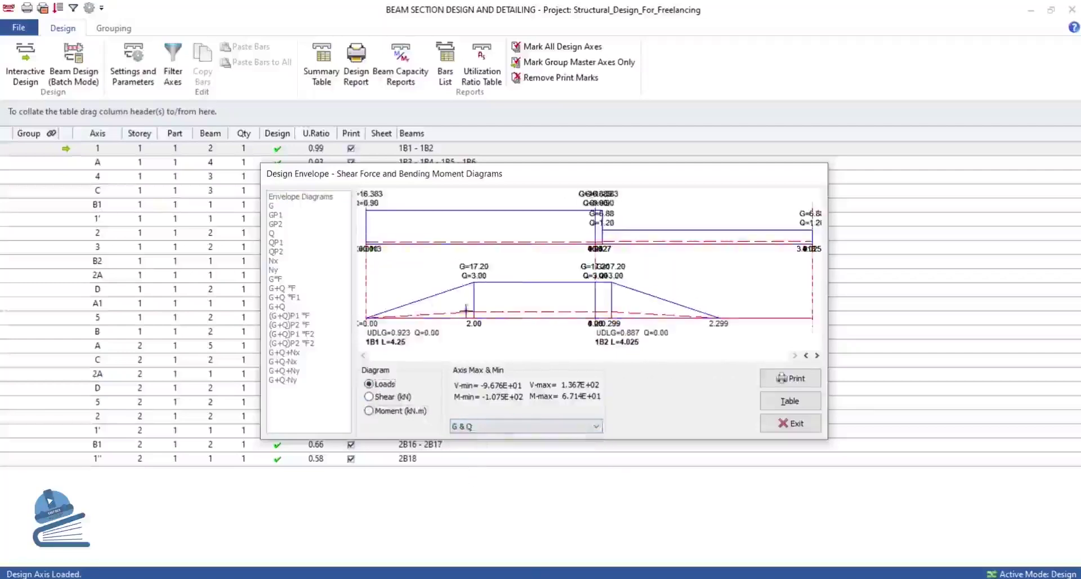
{"action": "left_click", "coordinate": [369, 410]}
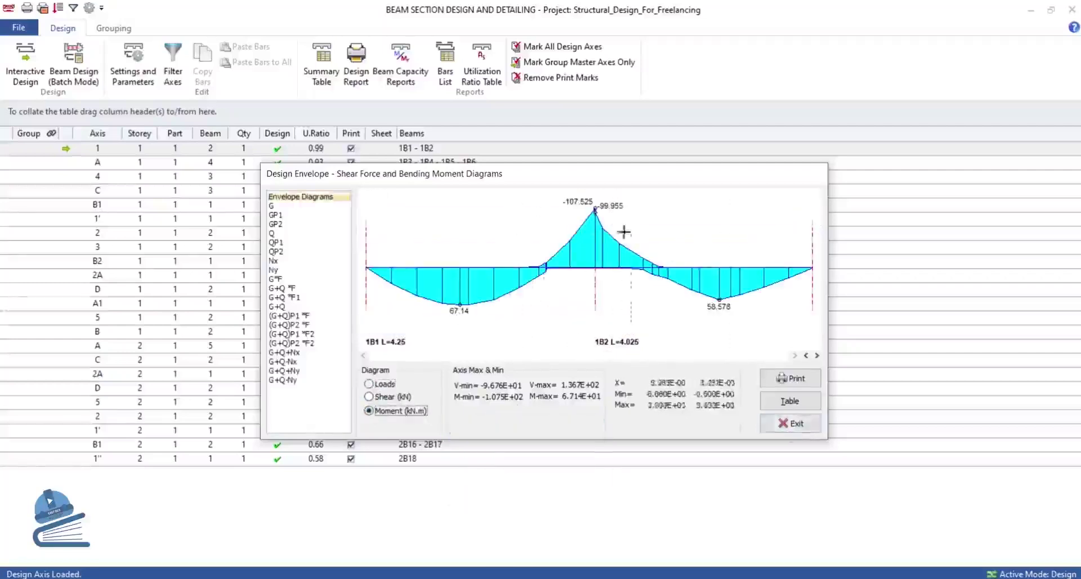
{"action": "left_click", "coordinate": [789, 426]}
- Inspect the axis 1 beam elevation and cross-section details in the detail drawing, and close it
{"action": "left_click", "coordinate": [259, 115]}
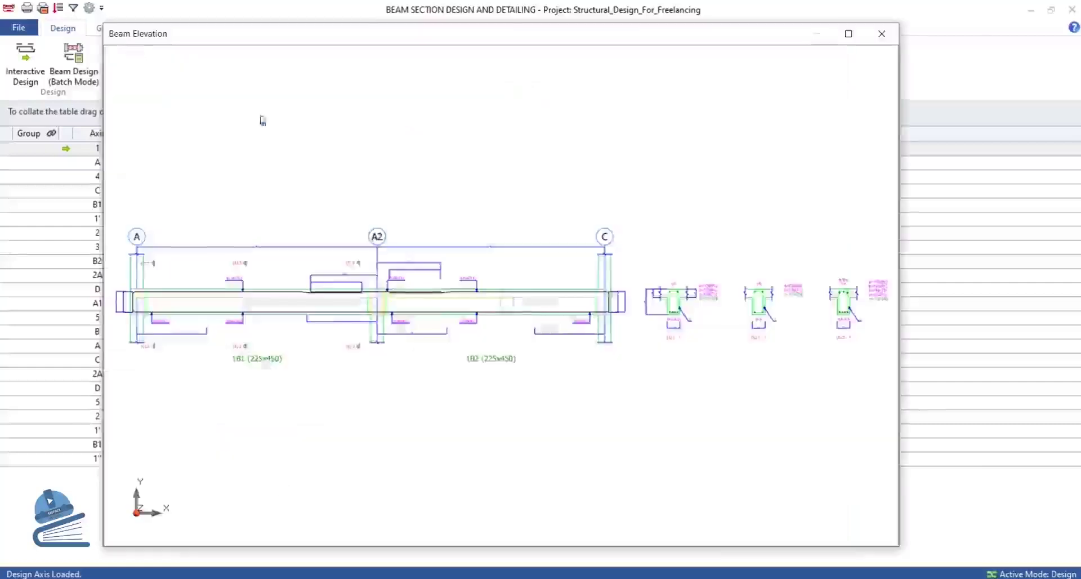
{"action": "scroll", "coordinate": [437, 214], "scroll_direction": "up", "scroll_amount": 3}
{"action": "scroll", "coordinate": [361, 314], "scroll_direction": "up", "scroll_amount": 3}
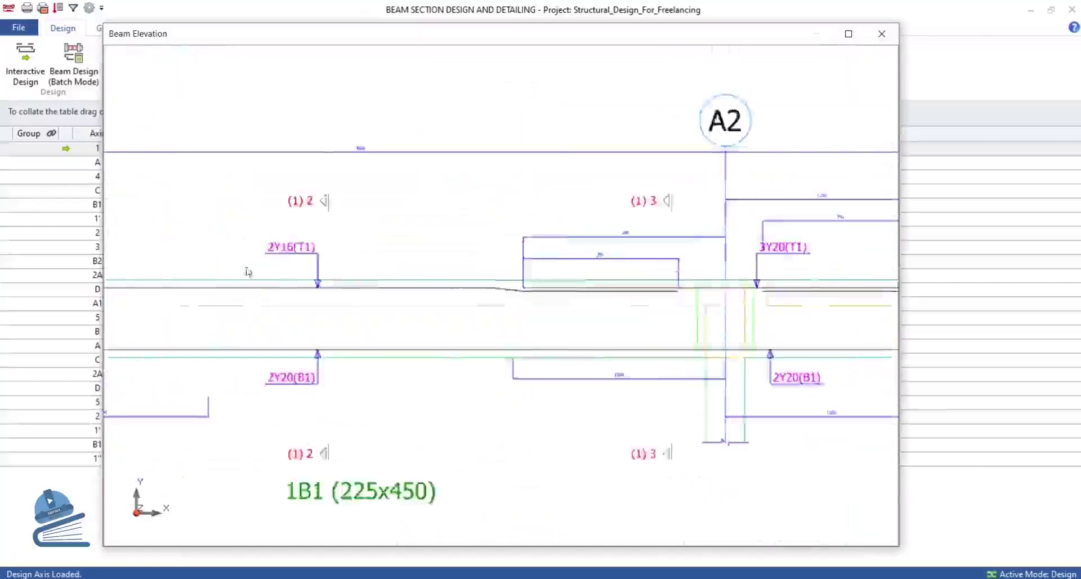
{"action": "scroll", "coordinate": [382, 280], "scroll_direction": "down", "scroll_amount": 6}
{"action": "scroll", "coordinate": [444, 254], "scroll_direction": "down", "scroll_amount": 3}
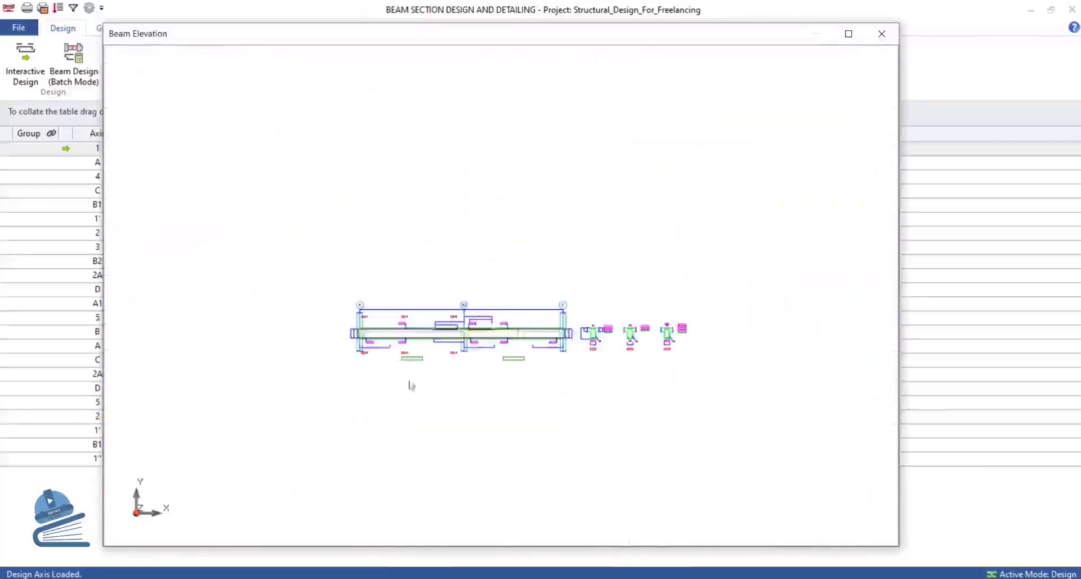
{"action": "scroll", "coordinate": [507, 321], "scroll_direction": "up", "scroll_amount": 5}
{"action": "key", "text": "Escape"}
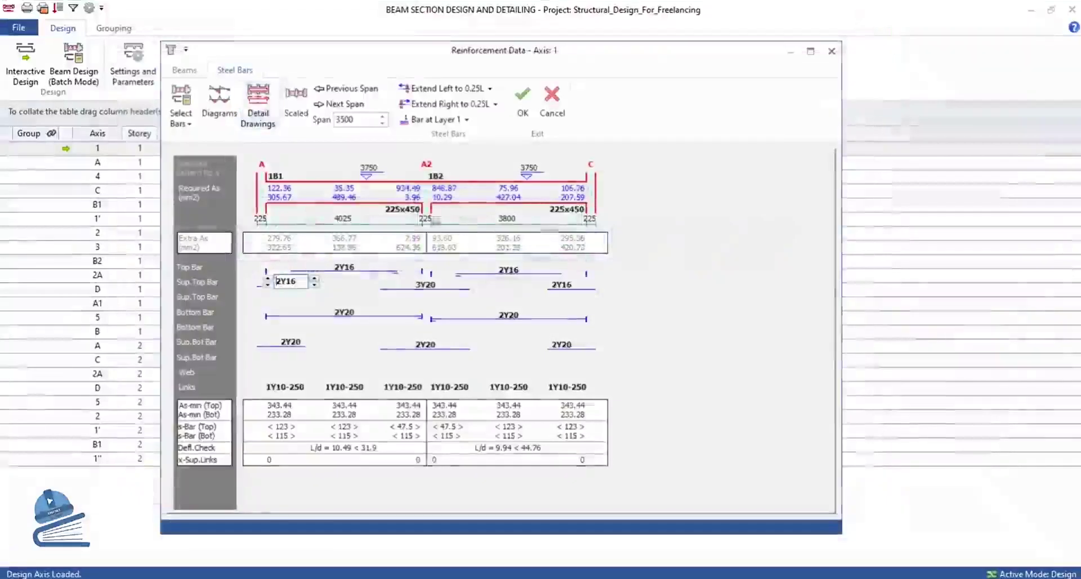
- Toggle the scaled display of the axis 1 reinforcement and recheck the bar details around support A2 in the elevation
{"action": "left_click", "coordinate": [297, 116]}
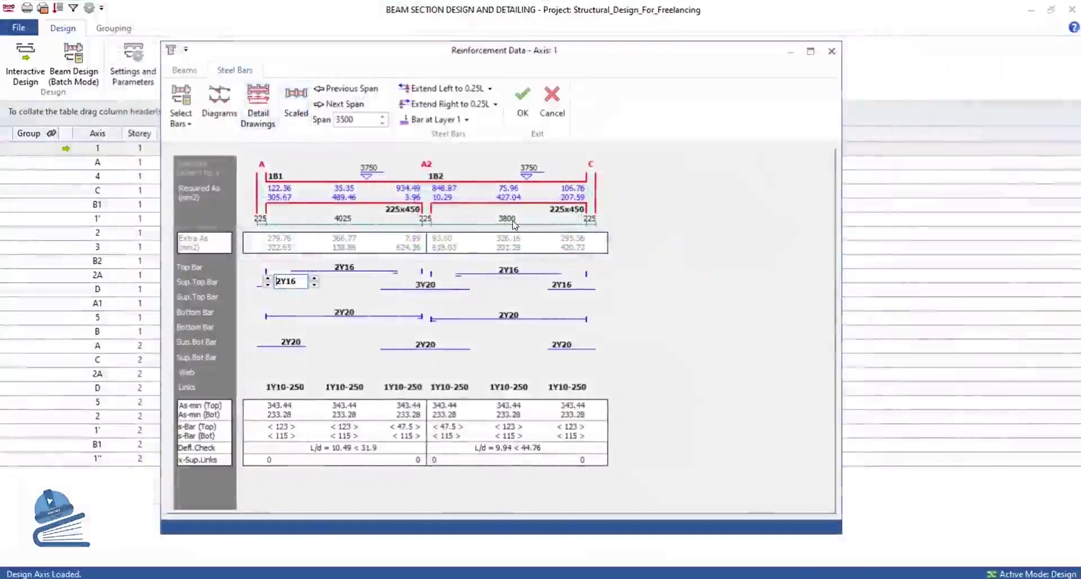
{"action": "left_click", "coordinate": [303, 110]}
{"action": "left_click", "coordinate": [302, 110]}
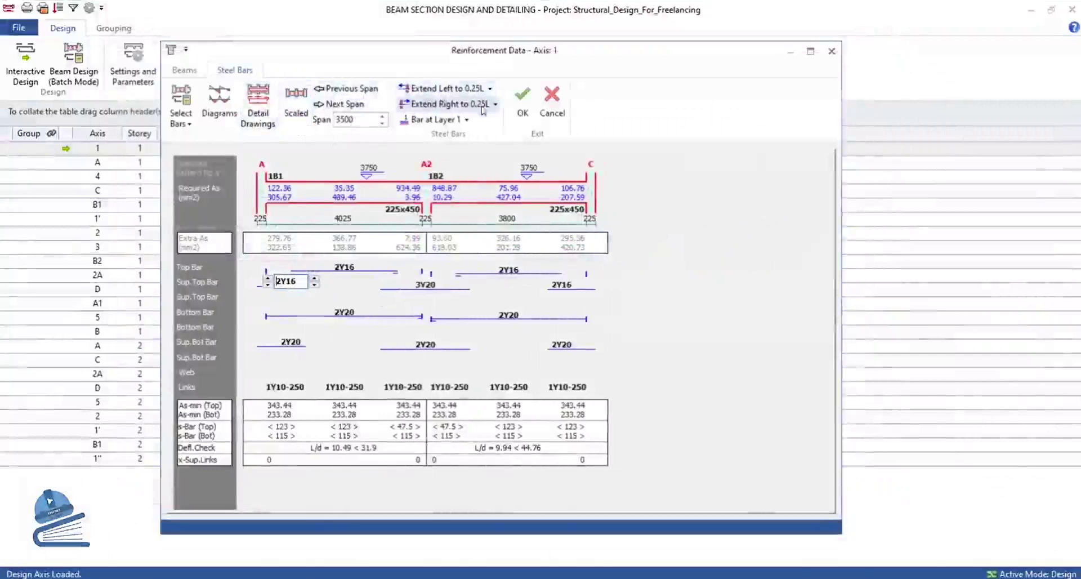
{"action": "left_click", "coordinate": [258, 104]}
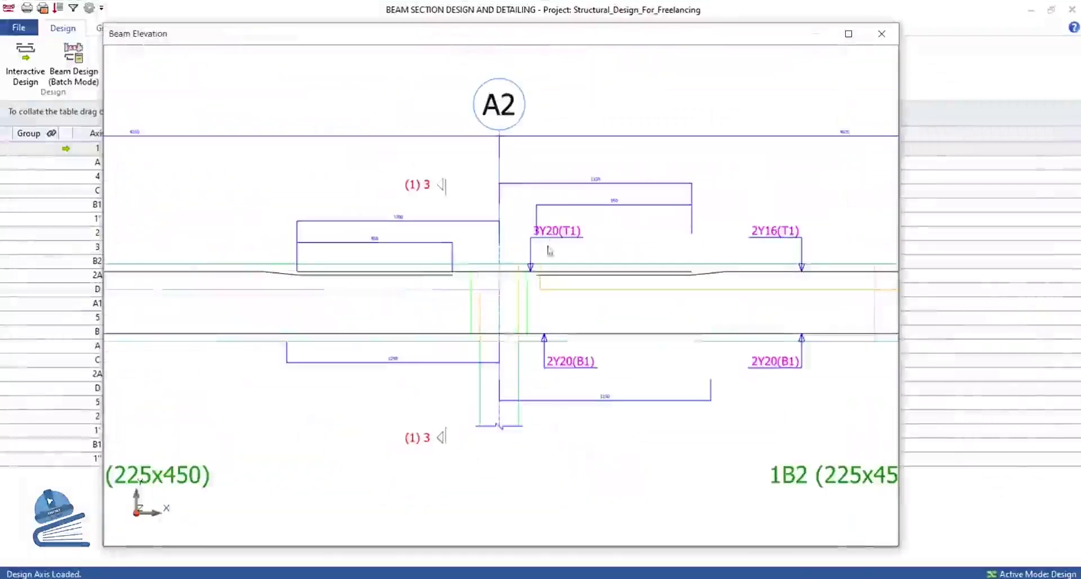
{"action": "left_click", "coordinate": [882, 33]}
- Choose a different left extension for the 2Y16 support top bar of beam 1B1
{"action": "left_click", "coordinate": [489, 89]}
{"action": "left_click", "coordinate": [451, 149]}
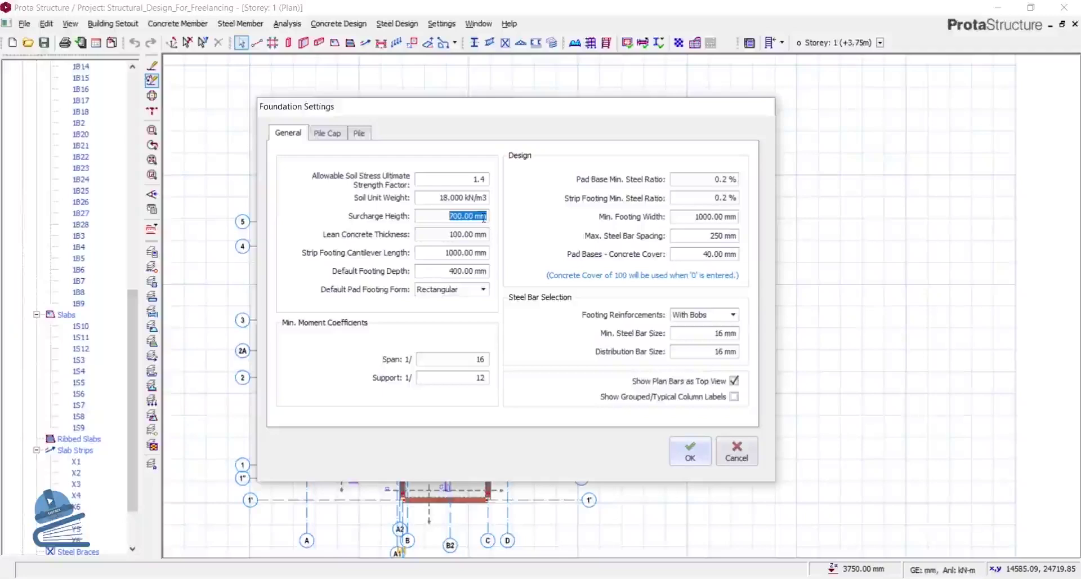
- Set the lean concrete thickness to 50 mm, strip footing cantilever length to 300 mm and default footing depth to 150 mm
{"action": "key", "text": "Tab"}
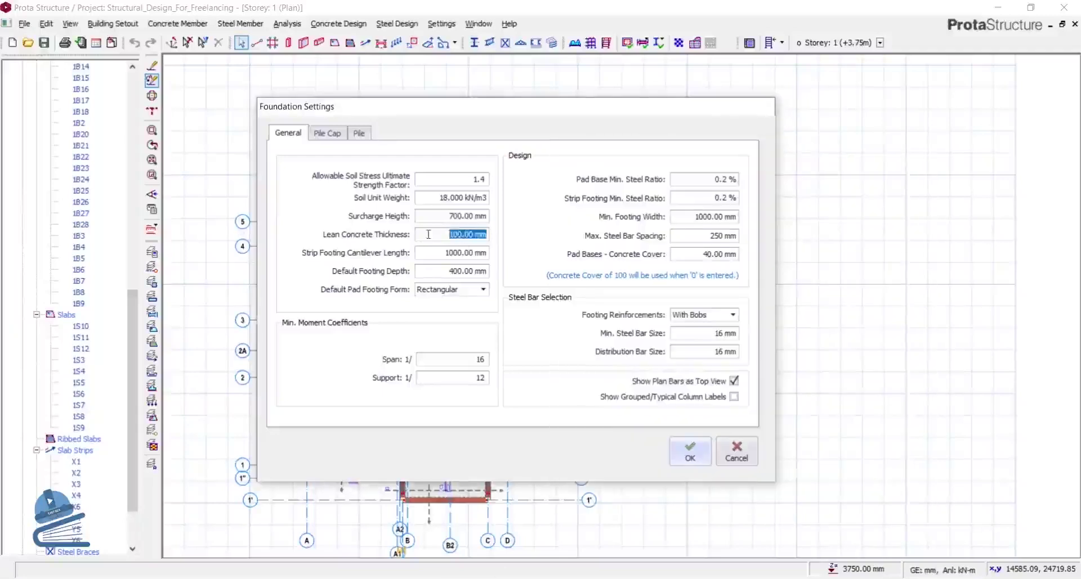
{"action": "type", "text": "50"}
{"action": "key", "text": "Tab"}
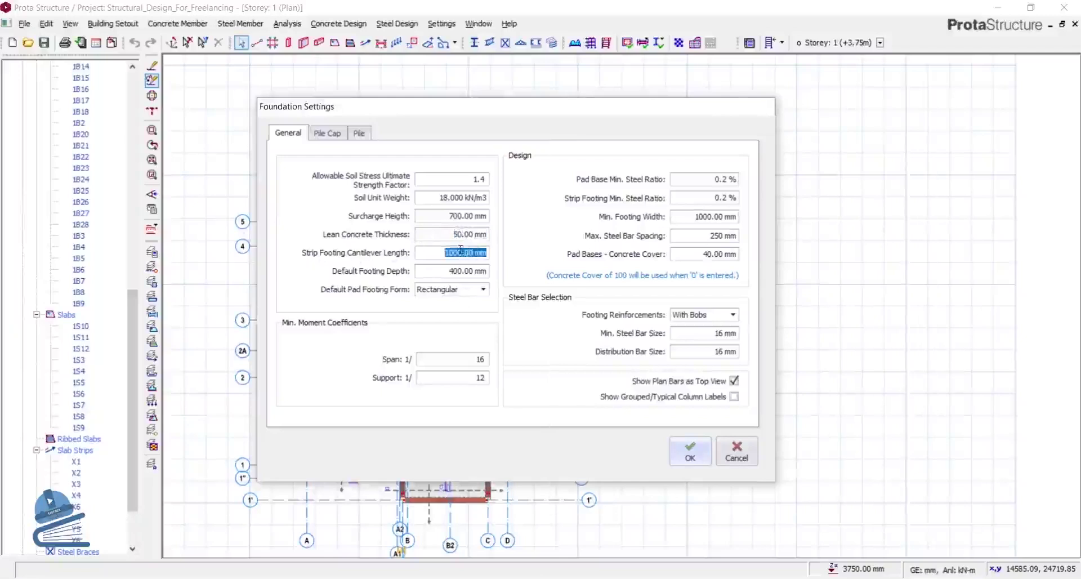
{"action": "type", "text": "3"}
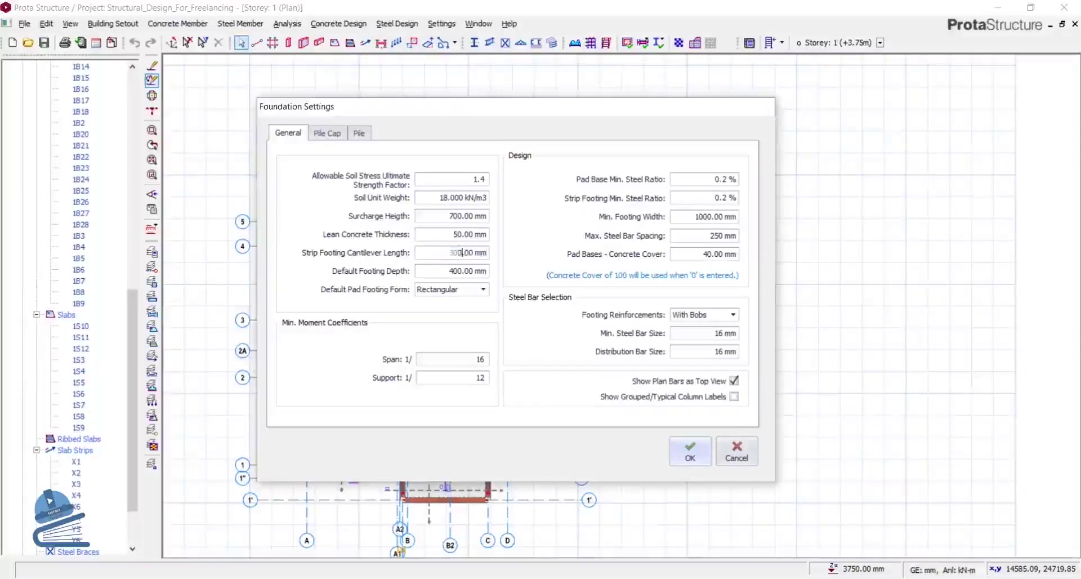
{"action": "left_click", "coordinate": [466, 271]}
{"action": "type", "text": "150"}
- Choose the default pad footing form and set the minimum footing width to 400 mm
{"action": "left_click", "coordinate": [483, 289]}
{"action": "left_click", "coordinate": [445, 305]}
{"action": "left_click", "coordinate": [708, 219]}
{"action": "type", "text": "400"}
{"action": "left_click", "coordinate": [712, 235]}
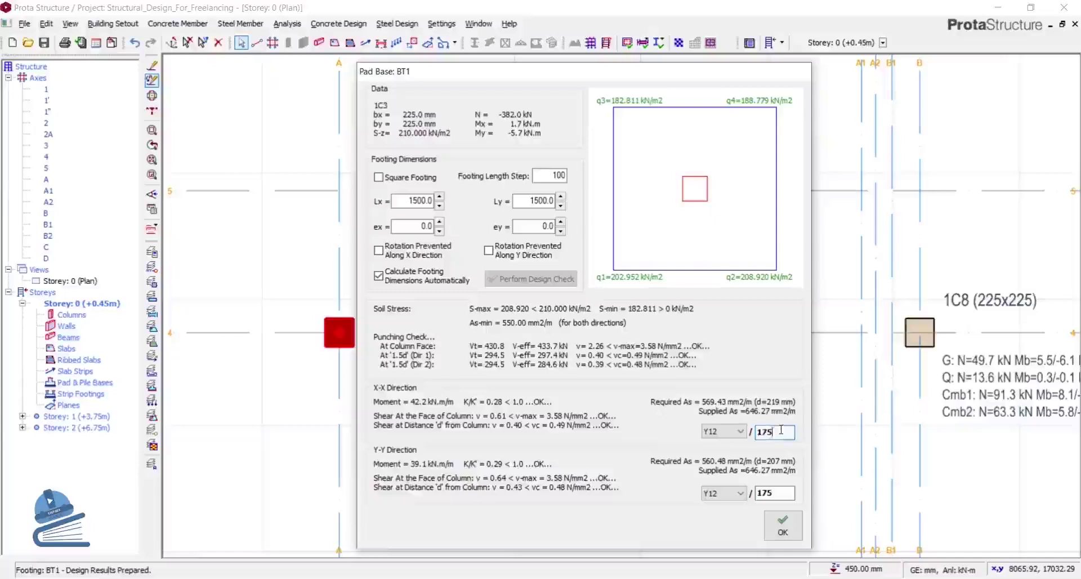
- Set the Y-Y direction bar spacing of pad base BT1 to 200 mm
{"action": "type", "text": "200"}
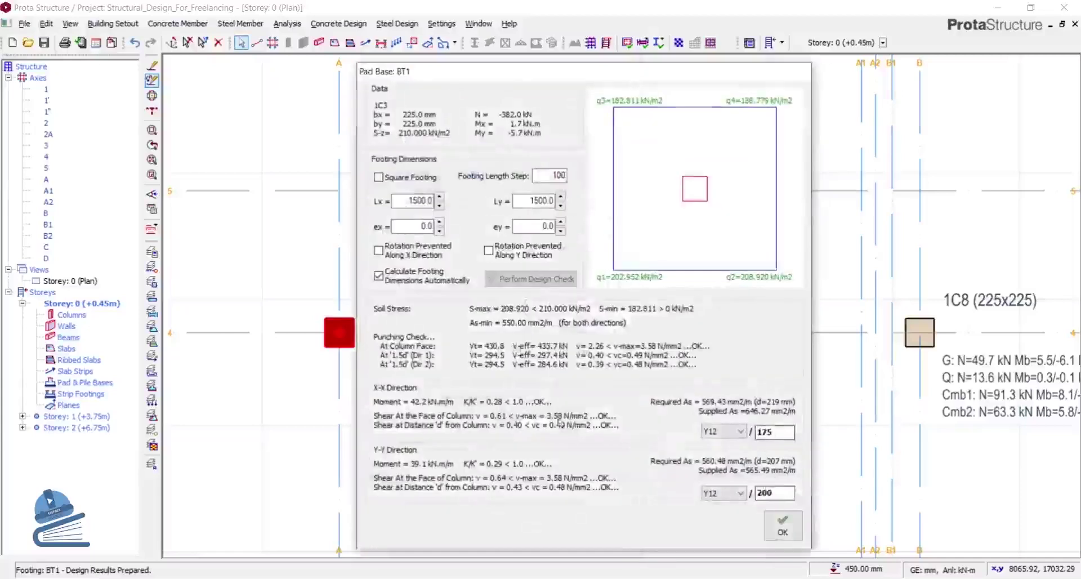